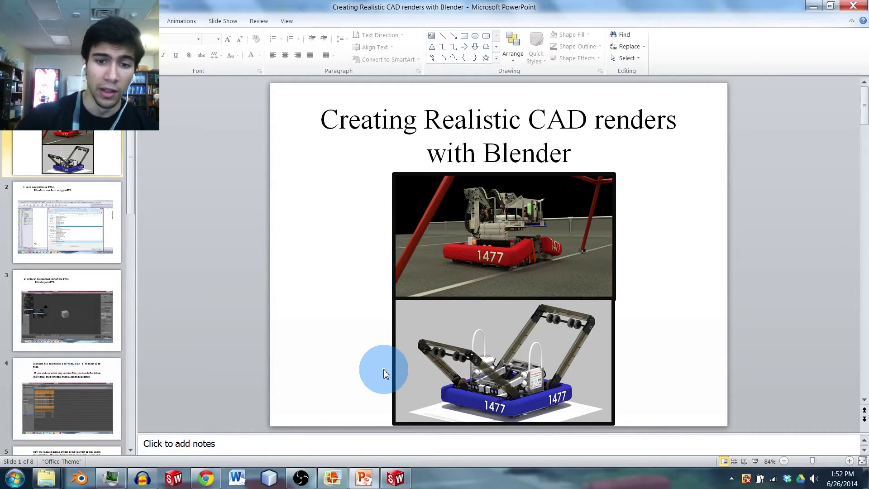
- Switch from PowerPoint to the first robot render in the photo viewer
click(332, 477)
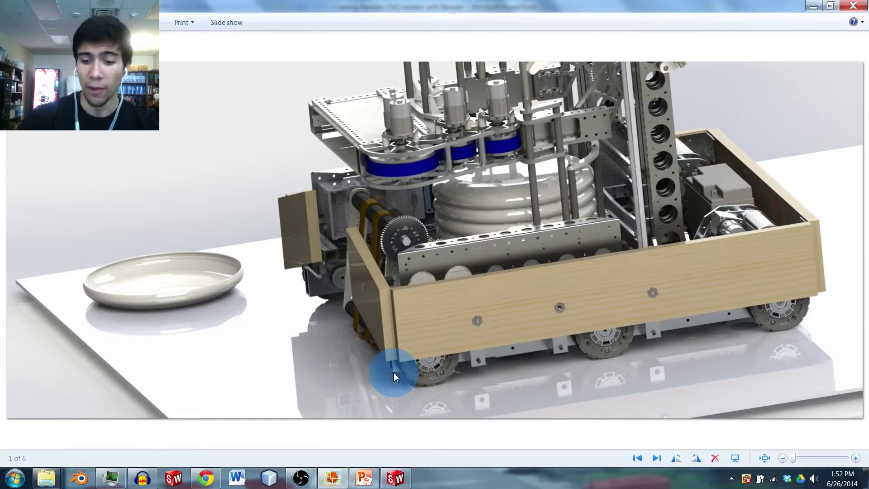
- Browse the robot renders, zooming and panning on one, through to the fifth image
key(Right)
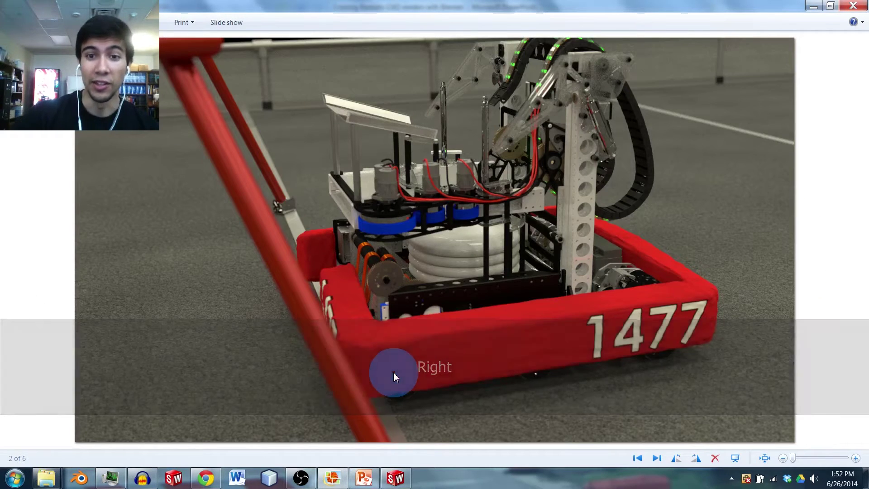
scroll(614, 144, up, 5)
drag(613, 140, 439, 383)
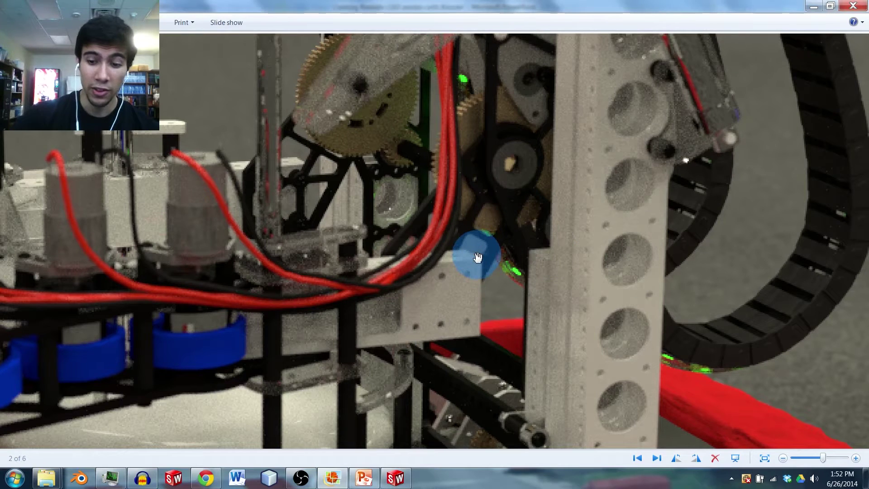
key(Right)
key(Right)
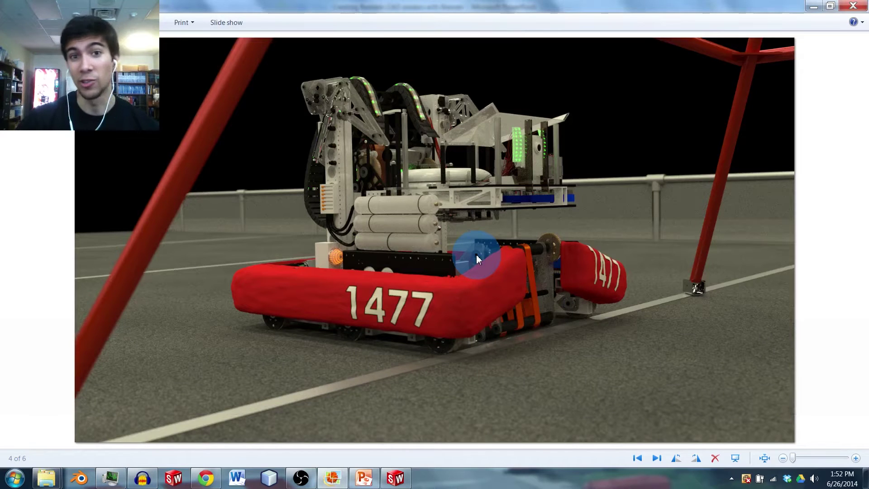
key(Right)
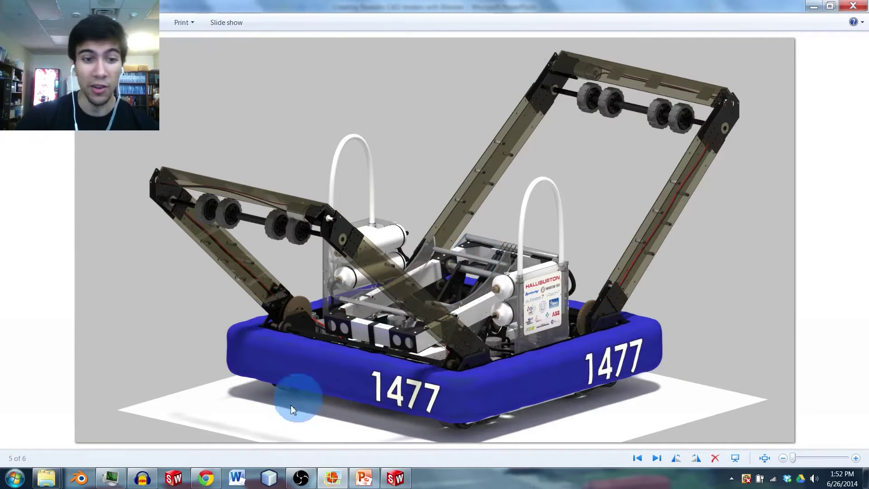
click(212, 482)
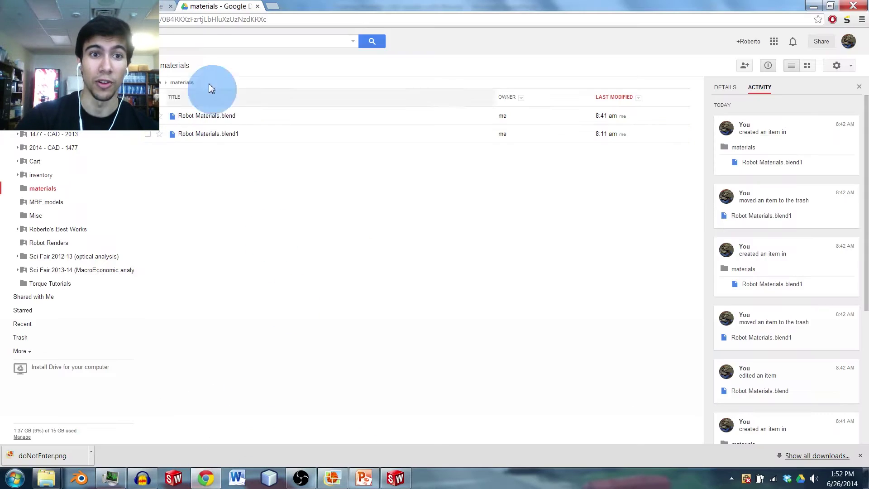
- Show the blender.org tab offering the Blender 2.71 download
key(ctrl+shift+Tab)
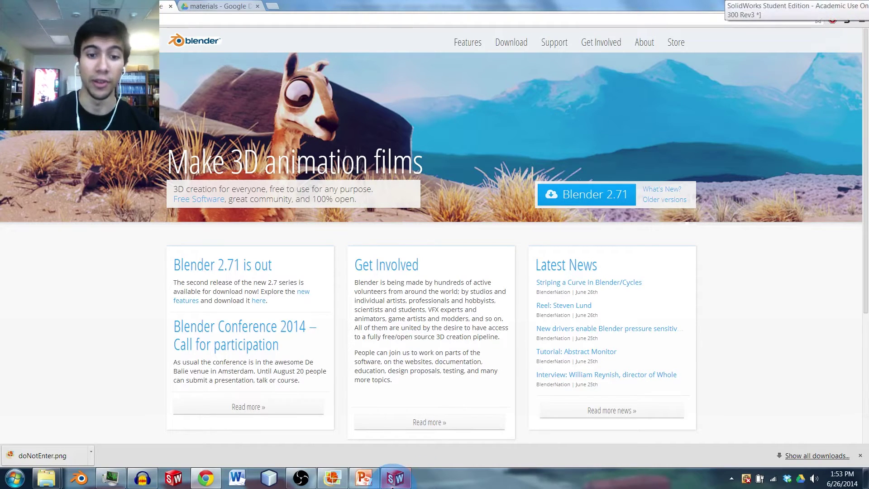
click(393, 480)
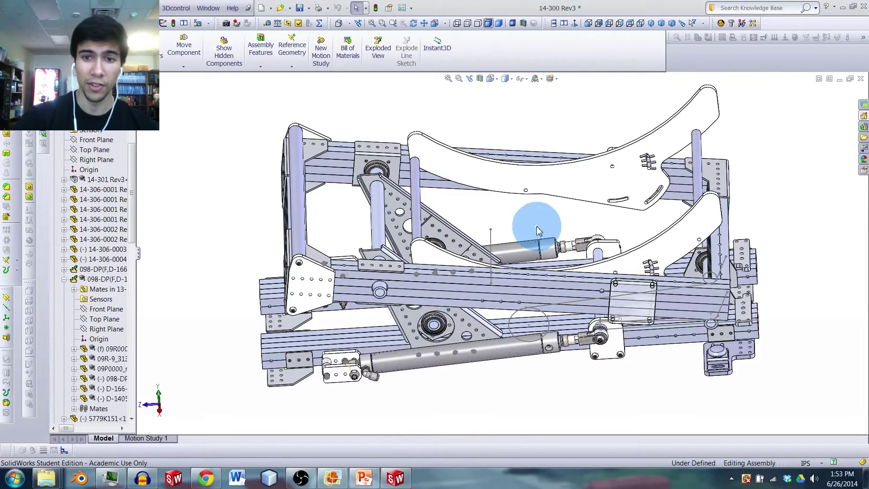
- Orbit the 14-300 Rev3 catapult assembly to inspect it from a new angle
mouse_move(534, 229)
middle_down()
mouse_move(556, 226)
mouse_move(543, 219)
middle_up()
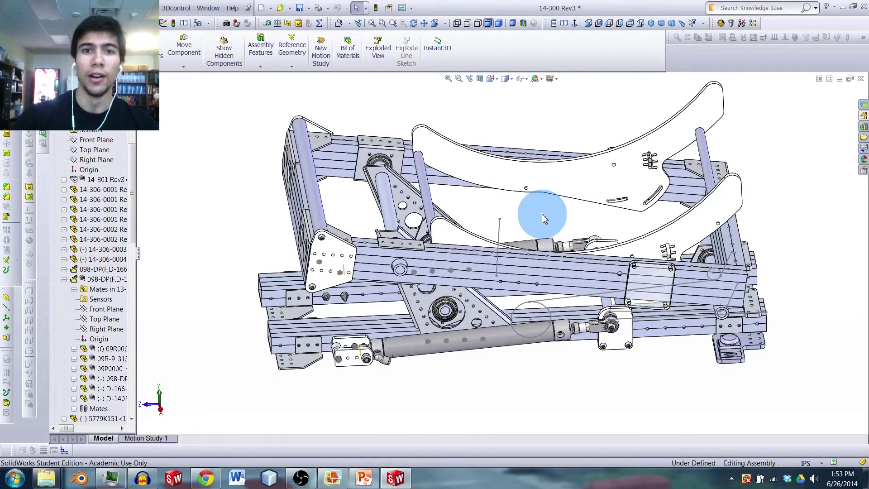
middle_drag(543, 218, 464, 188)
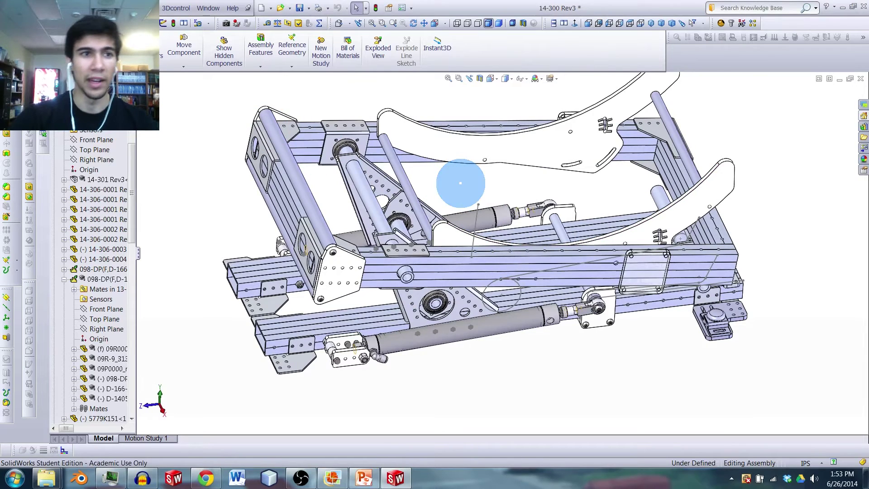
key(alt+f)
- Open Save As and navigate to the empty stl folder on the Desktop
key(Down)
key(Down)
key(Down)
key(Down)
key(Down)
key(Down)
key(Down)
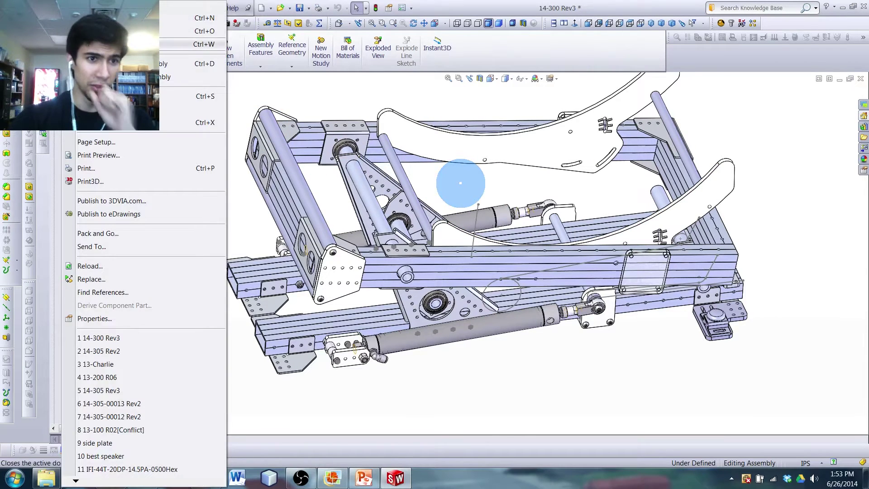
key(Up)
key(Return)
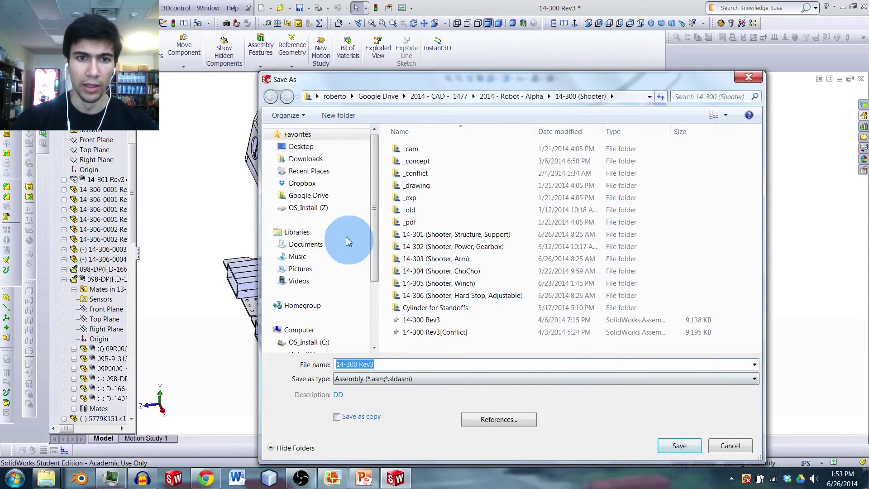
click(312, 147)
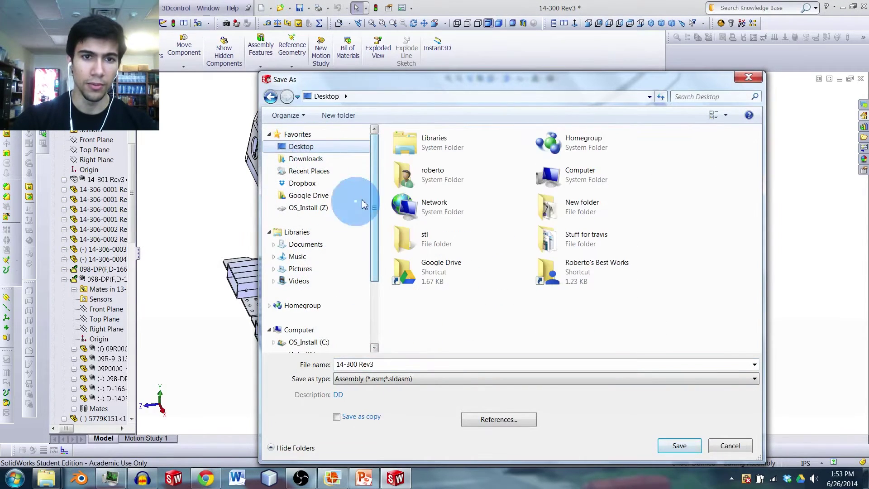
double_click(431, 237)
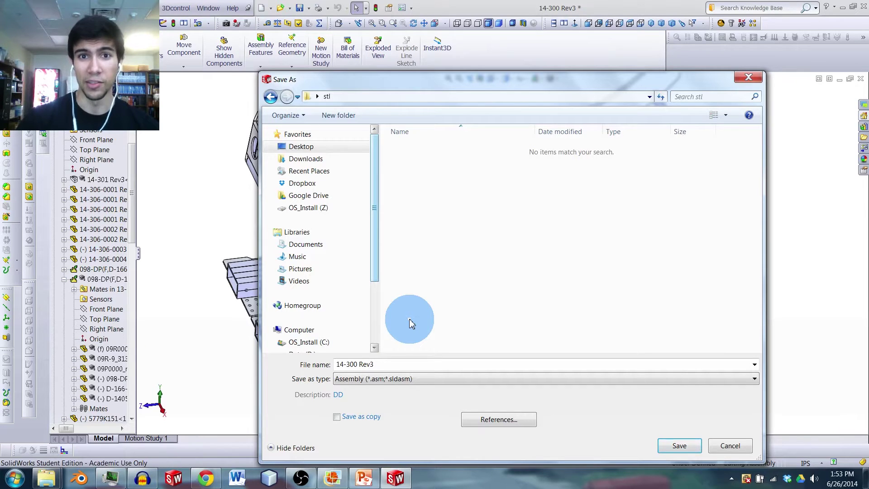
- Save the assembly as STL (*.stl) and select the white ball cradle part
click(407, 380)
click(388, 241)
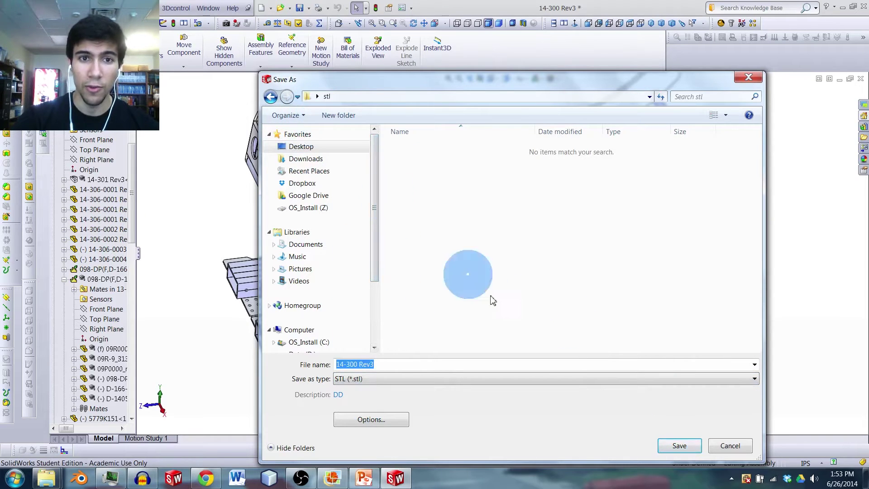
click(680, 446)
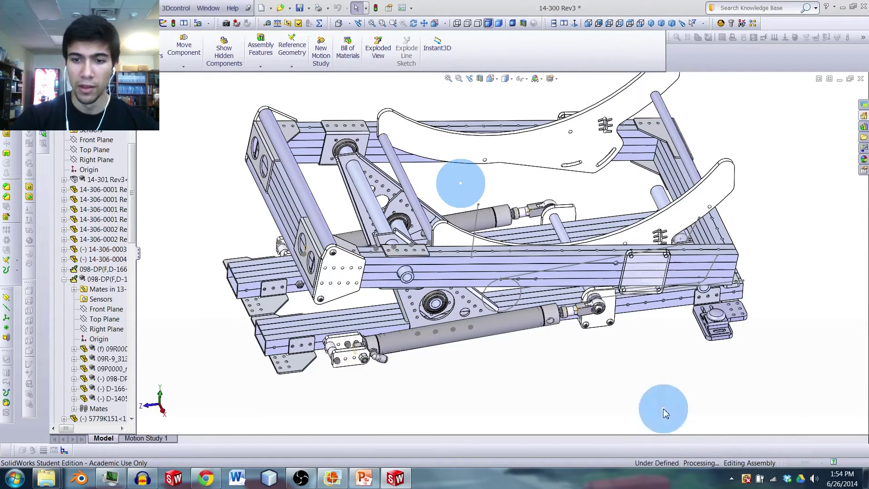
click(460, 239)
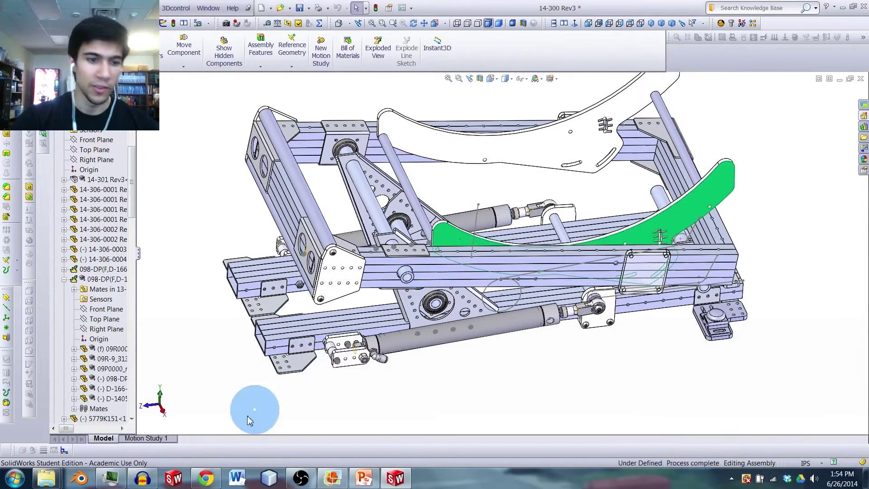
click(79, 478)
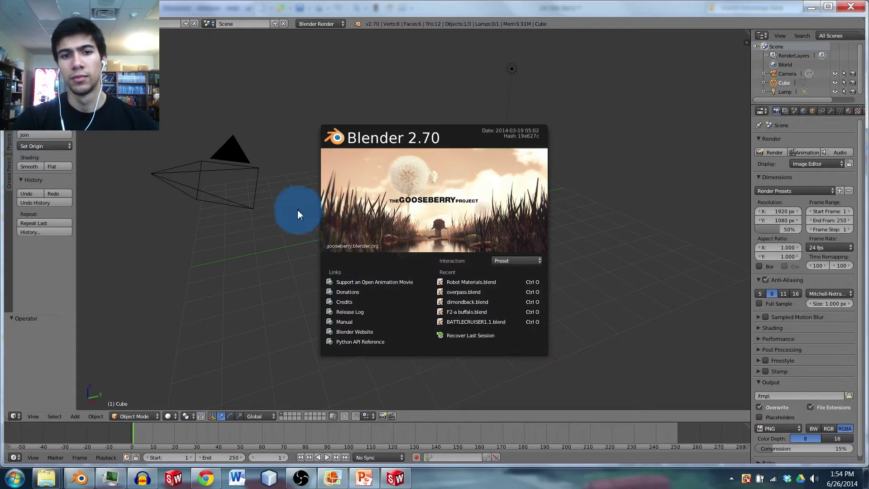
- Dismiss the splash screen and delete the default camera, lamp and cube
click(271, 243)
mouse_move(314, 262)
middle_down()
mouse_move(305, 256)
mouse_move(319, 268)
middle_up()
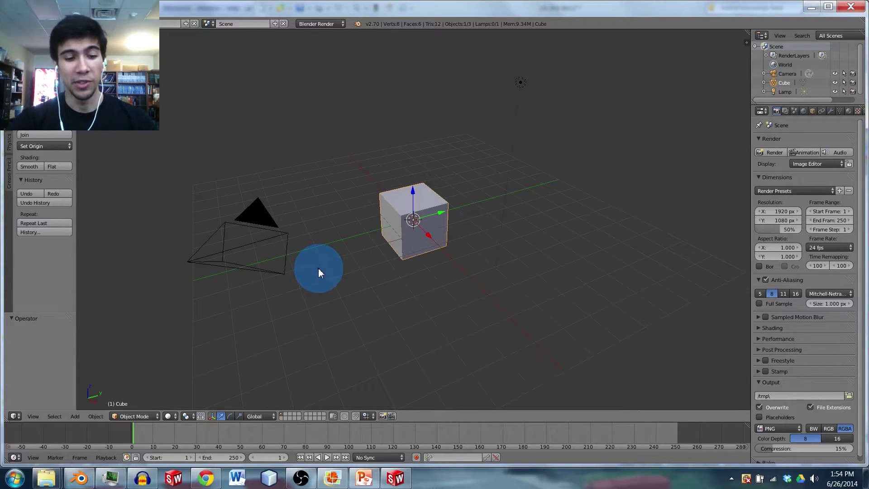
key(a)
key(a)
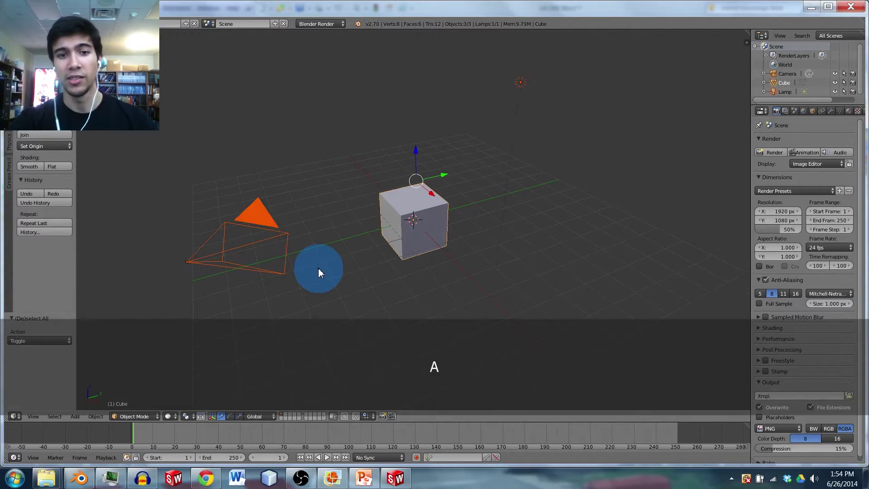
key(Delete)
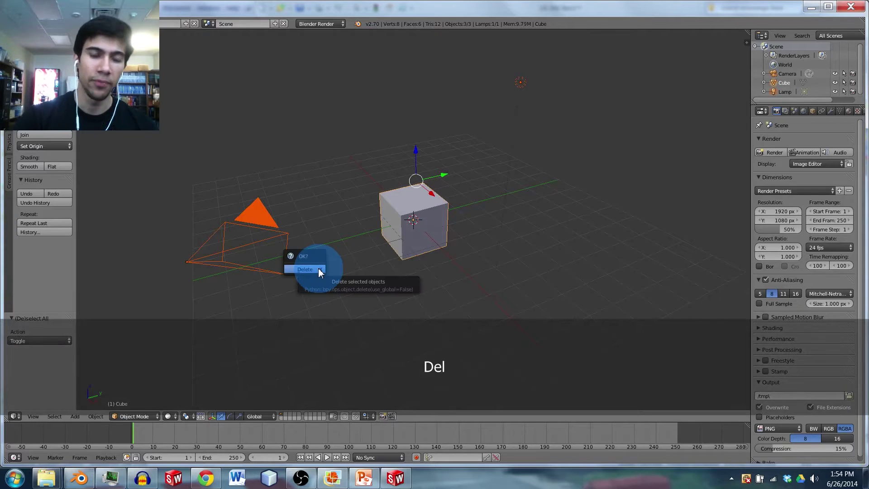
click(318, 269)
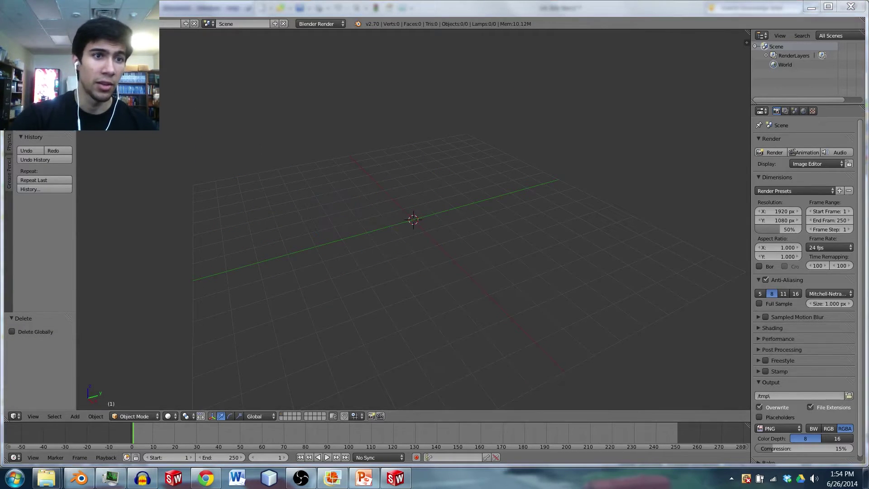
click(30, 24)
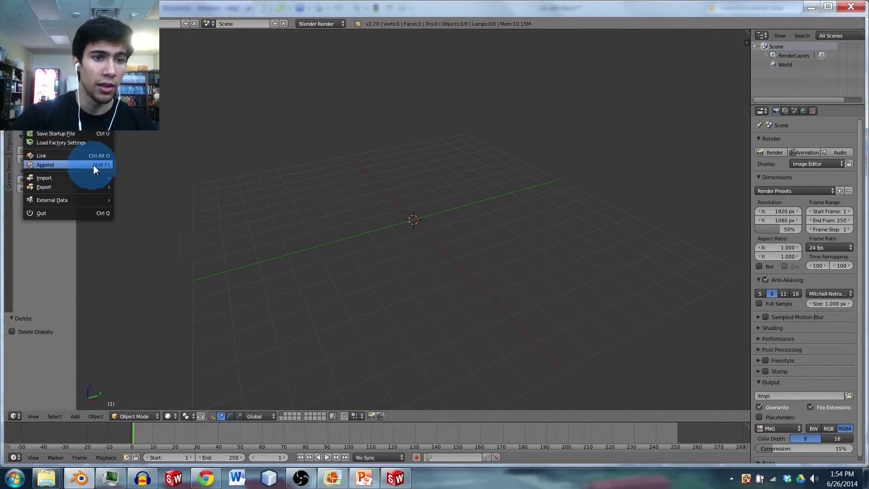
- Import all STL files from the Desktop stl folder via Import Stl (.stl)
mouse_move(87, 176)
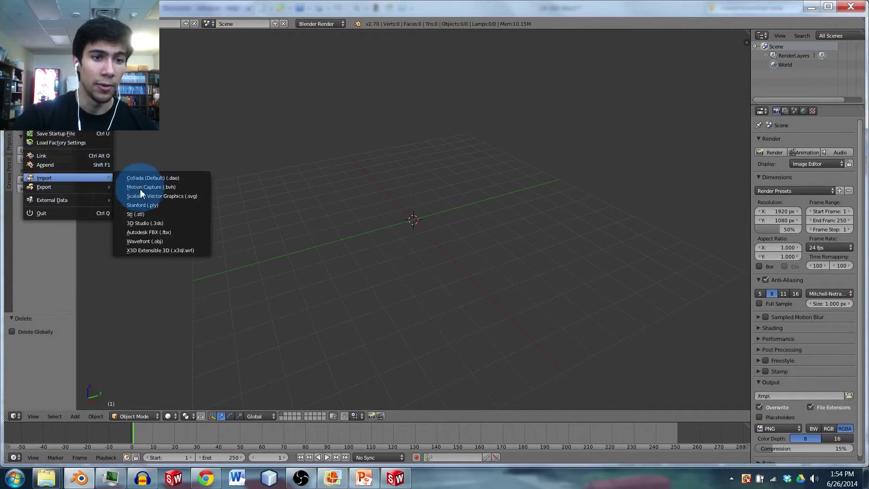
click(146, 213)
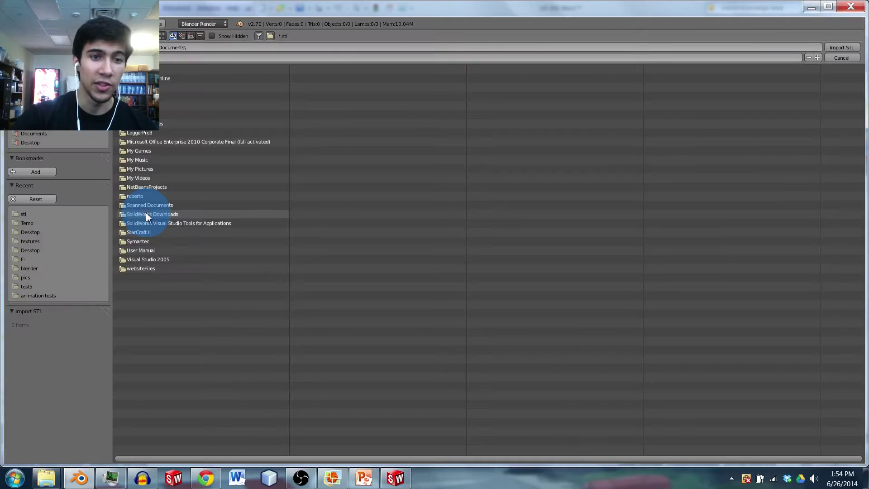
click(22, 215)
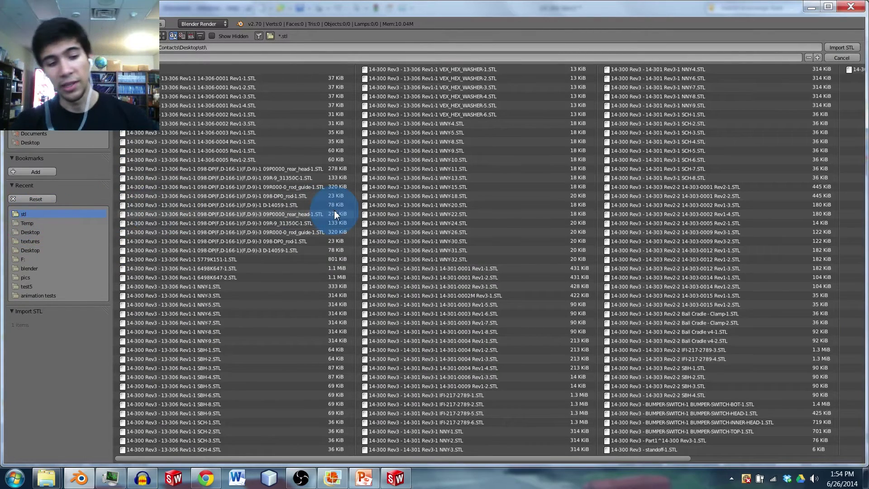
key(a)
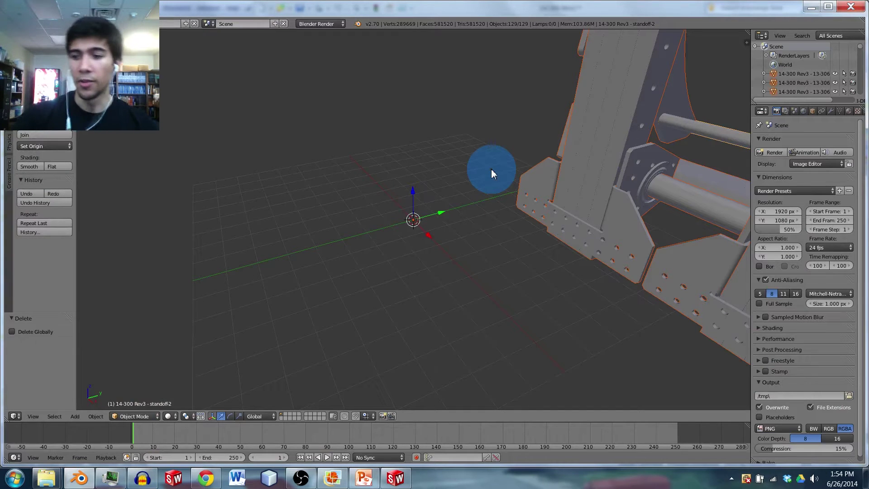
- In orthographic side view, rotate the whole assembly -90 degrees so it lies flat
scroll(434, 211, down, 5)
scroll(439, 205, down, 6)
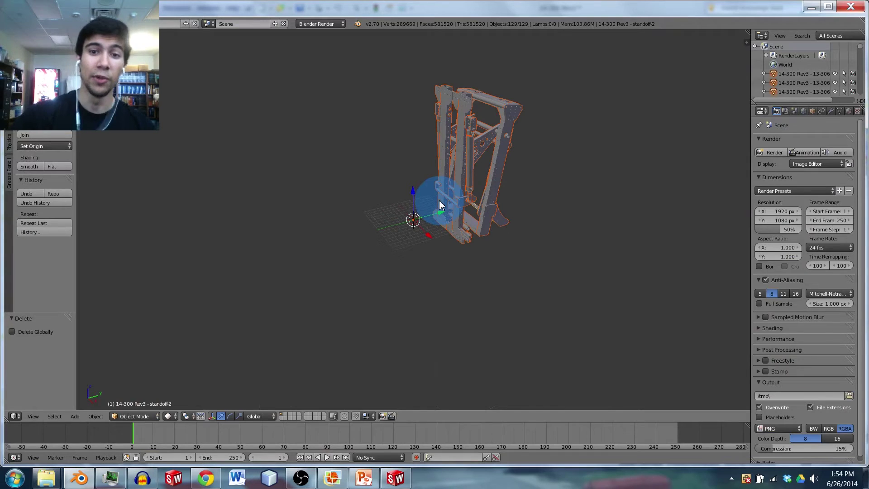
key(KP_3)
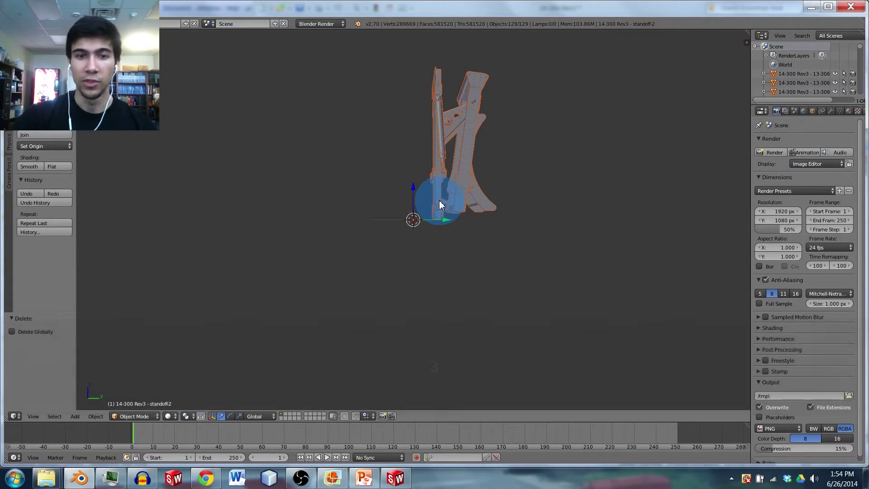
key(KP_5)
key(KP_5)
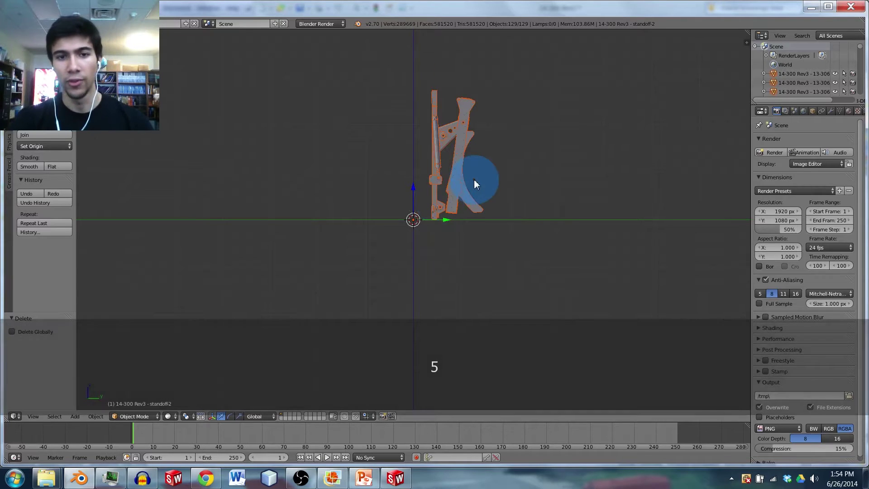
key(KP_5)
key(r)
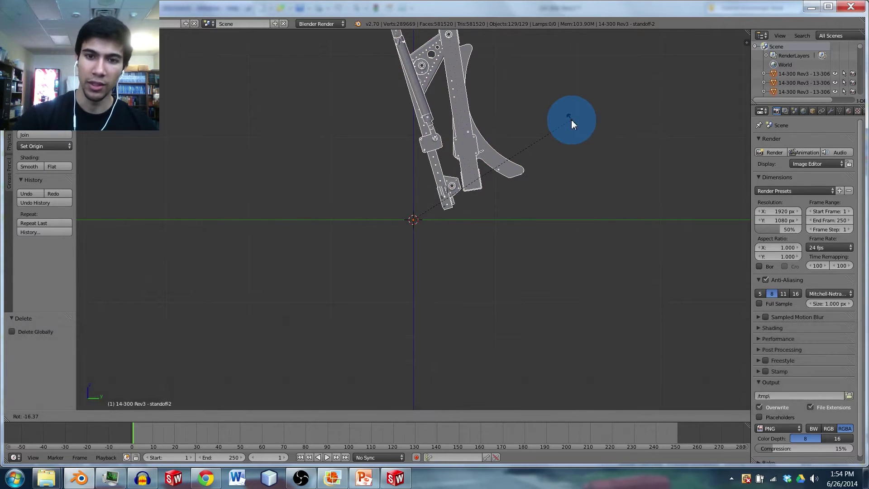
key(9)
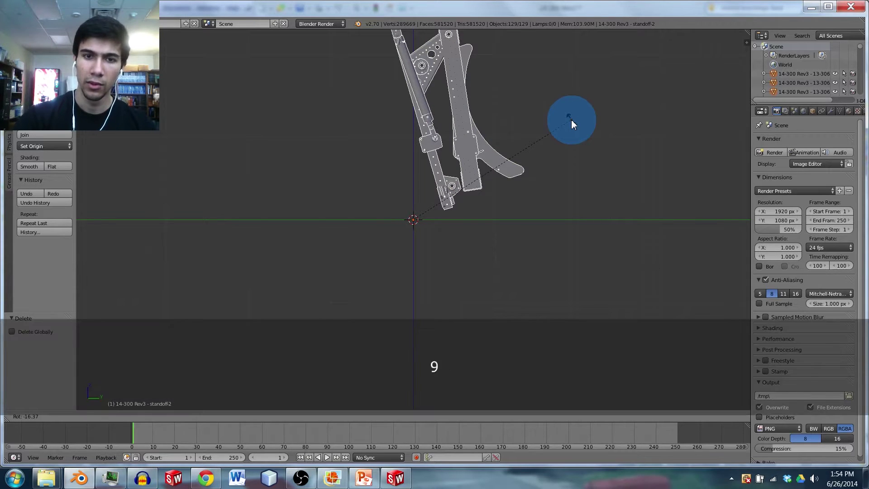
key(0)
key(Return)
- Move the assembly to the scene centre and place the 3D cursor beside it
ctrl+middle_drag(571, 119, 237, 112)
key(g)
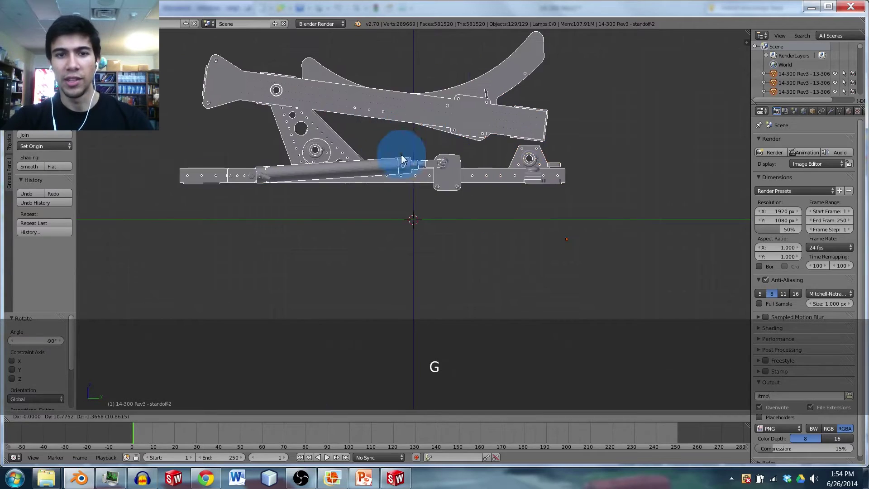
click(409, 171)
drag(410, 171, 442, 136)
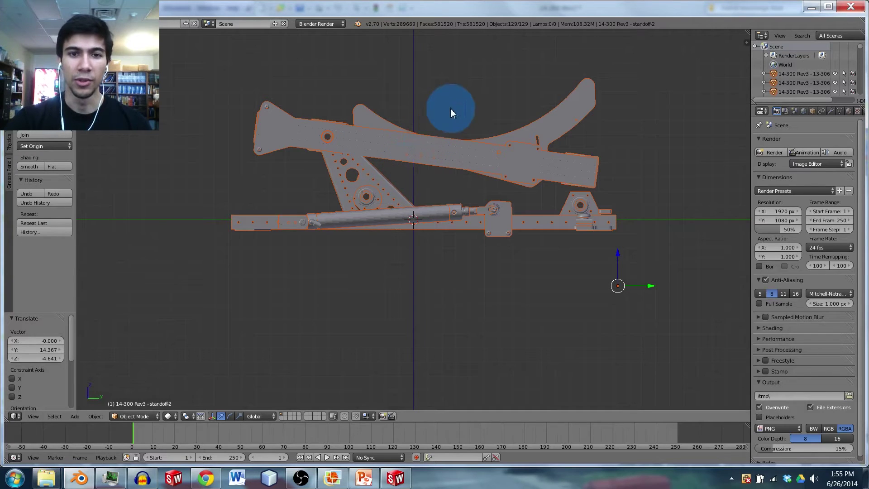
click(443, 168)
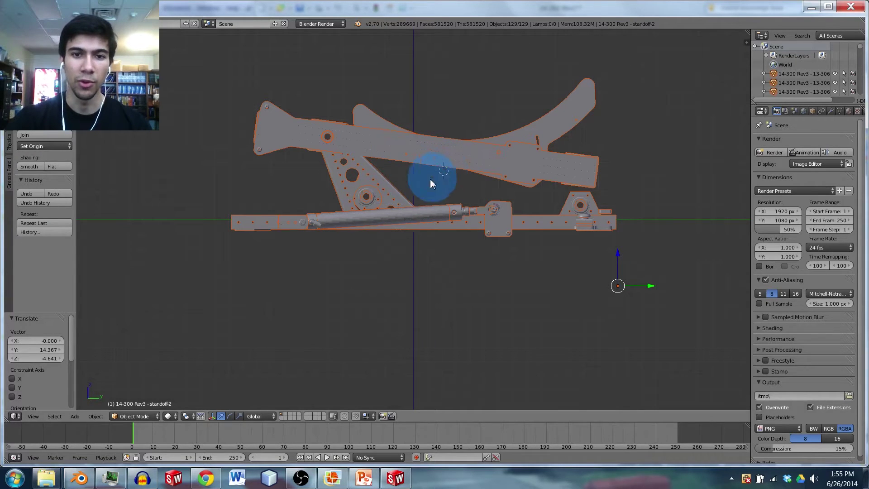
middle_drag(375, 221, 337, 235)
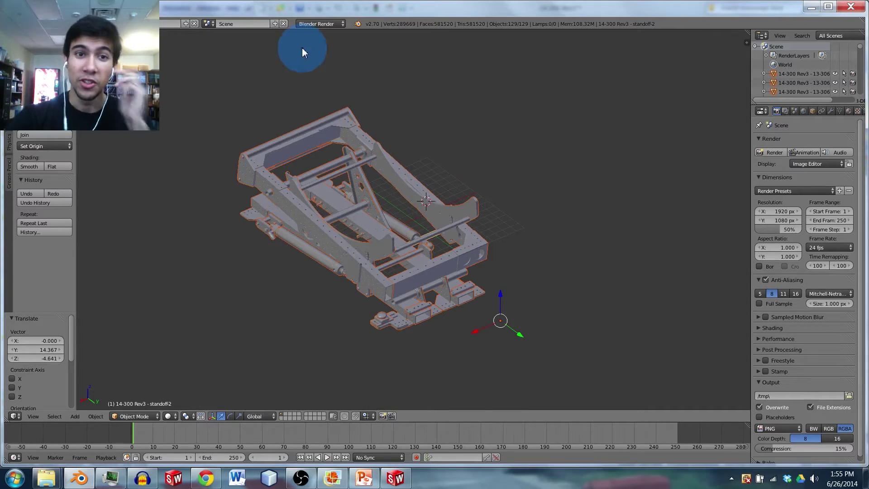
click(307, 27)
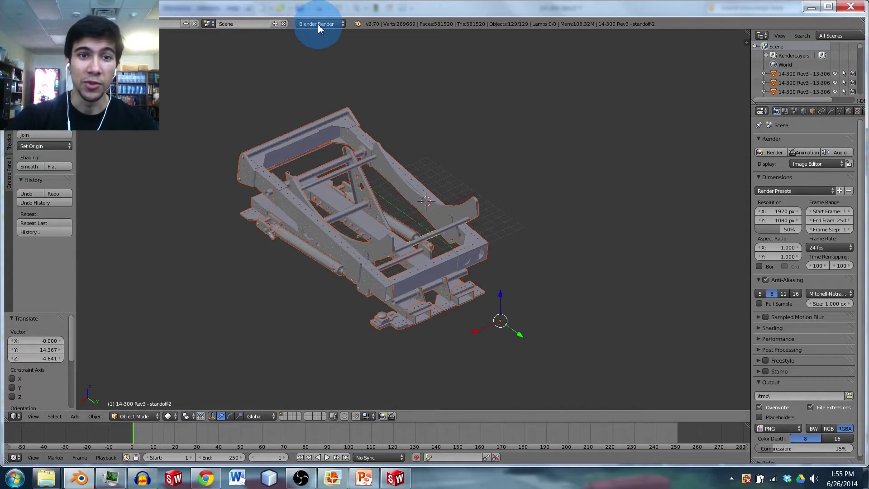
- Choose Cycles Render from the render engine dropdown
click(318, 23)
click(327, 53)
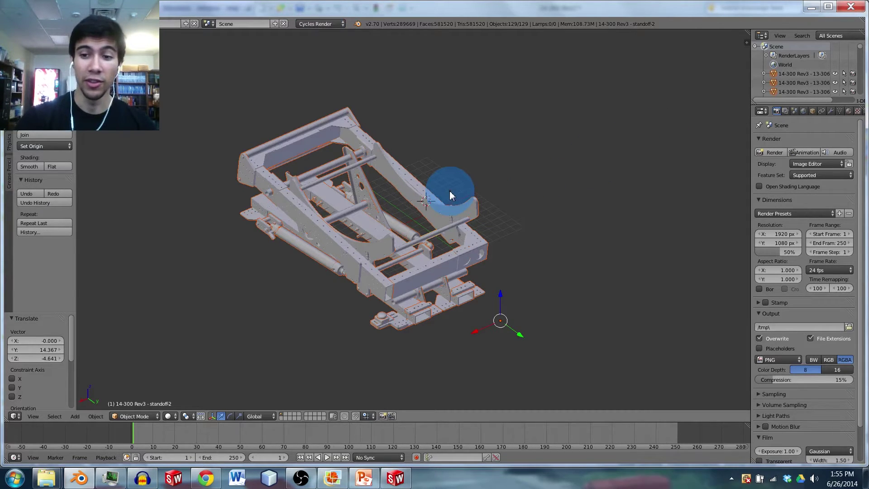
- Under Performance, set Threads to Fixed with a count of 4
scroll(807, 332, down, 2)
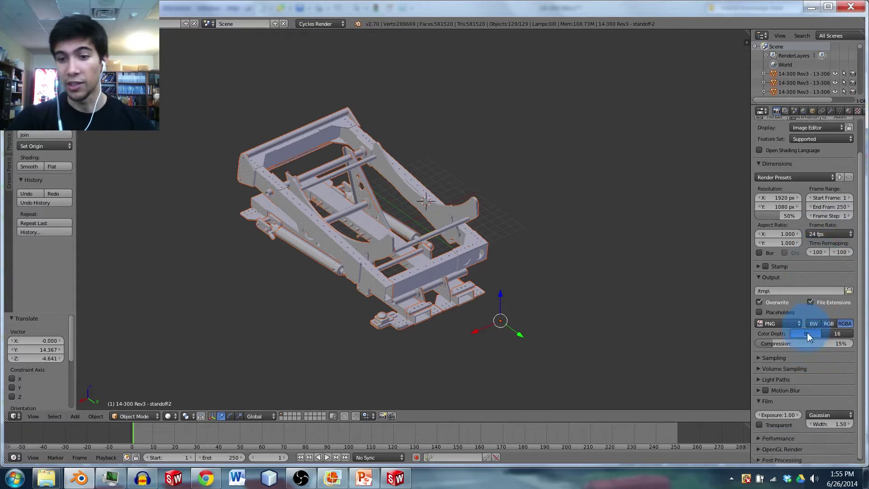
click(762, 435)
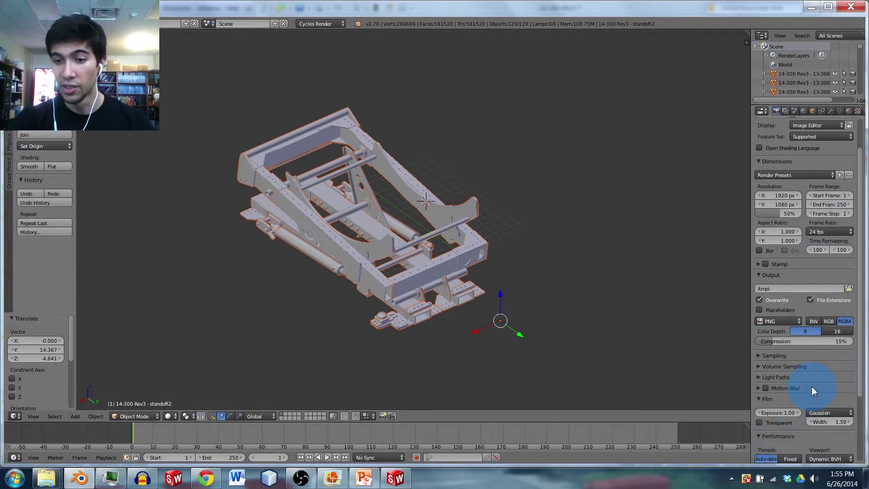
scroll(811, 387, down, 2)
click(788, 423)
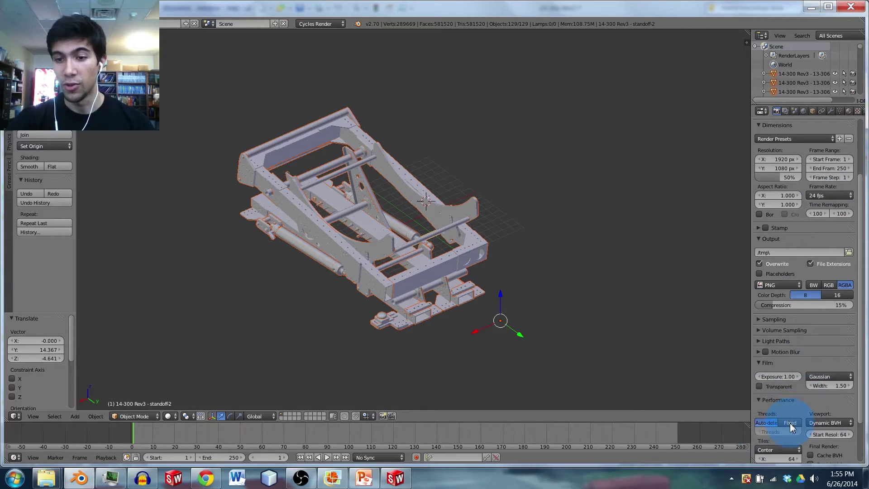
click(777, 433)
text(4)
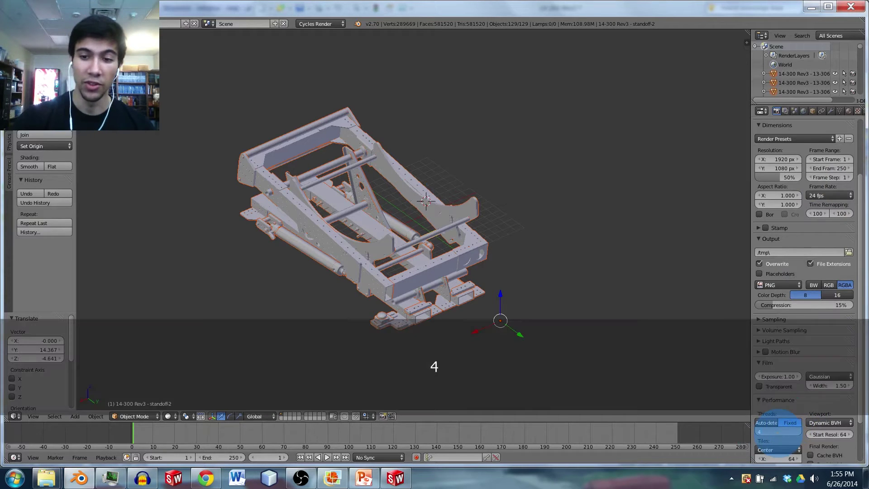
key(Return)
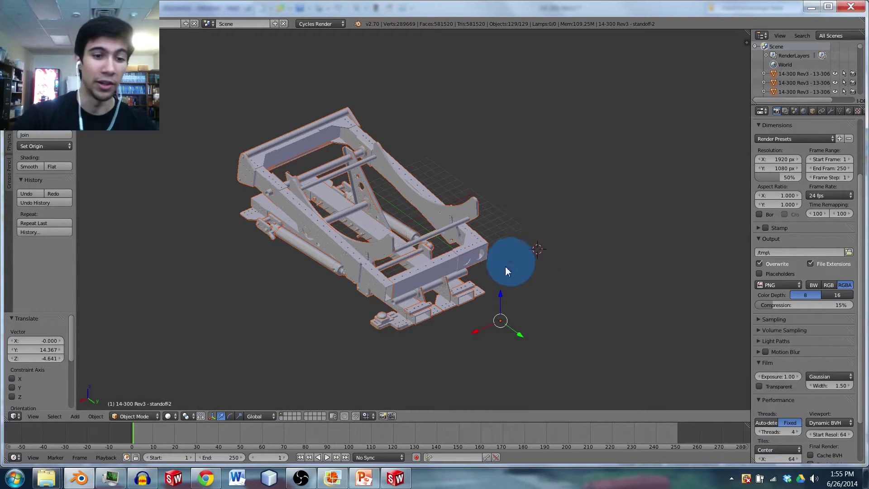
- Switch the 3D viewport to a live Cycles Rendered preview of the catapult assembly
click(173, 419)
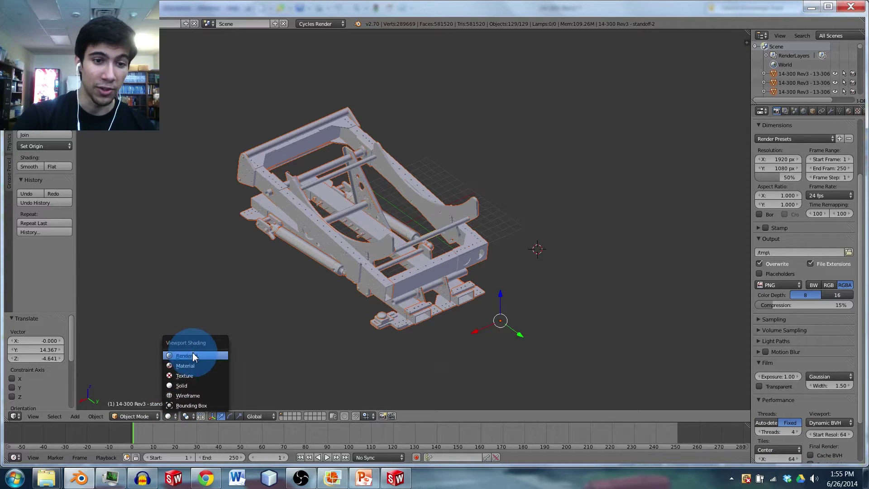
key(Return)
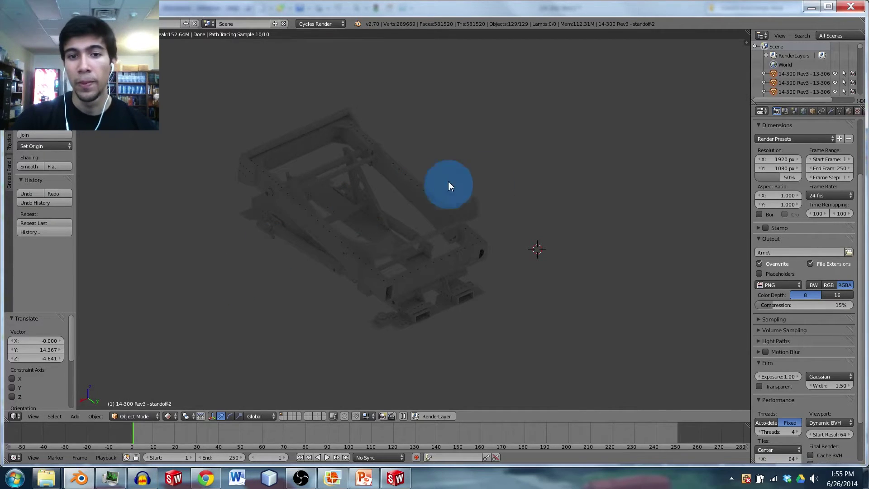
click(803, 111)
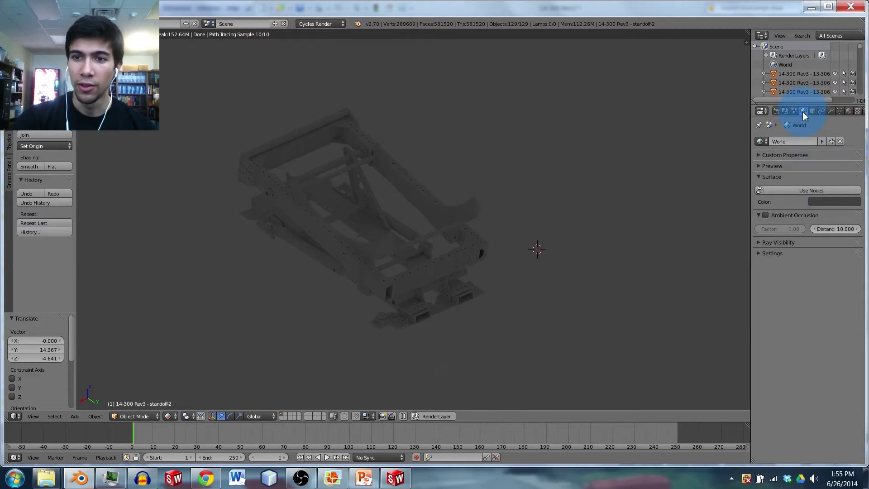
- Enable world nodes with a Background surface and set its colour to light grey (0.57)
click(807, 189)
click(801, 188)
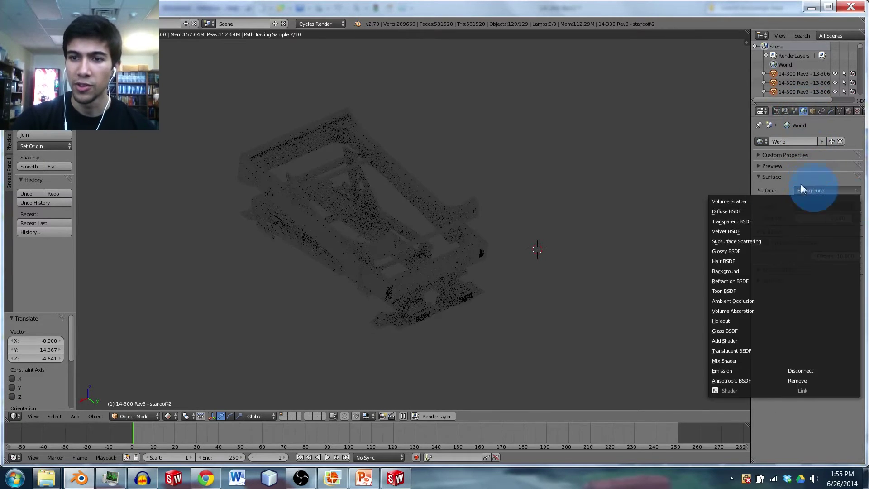
click(678, 177)
click(827, 206)
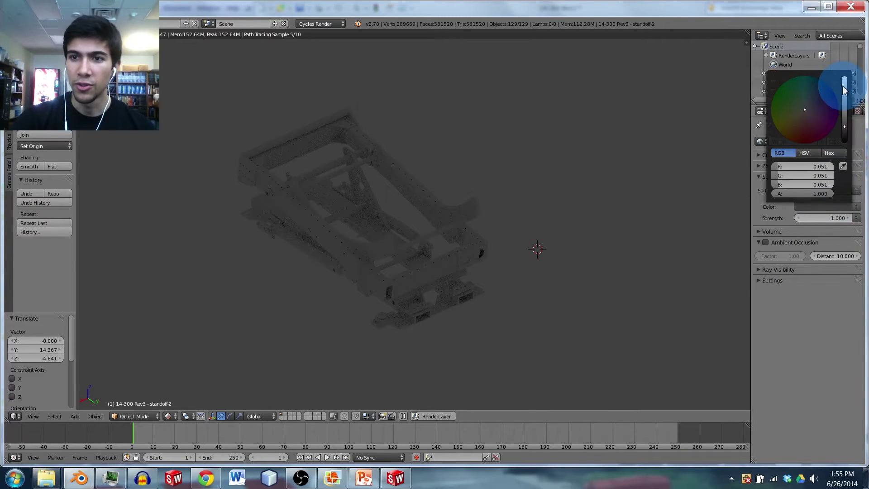
click(844, 91)
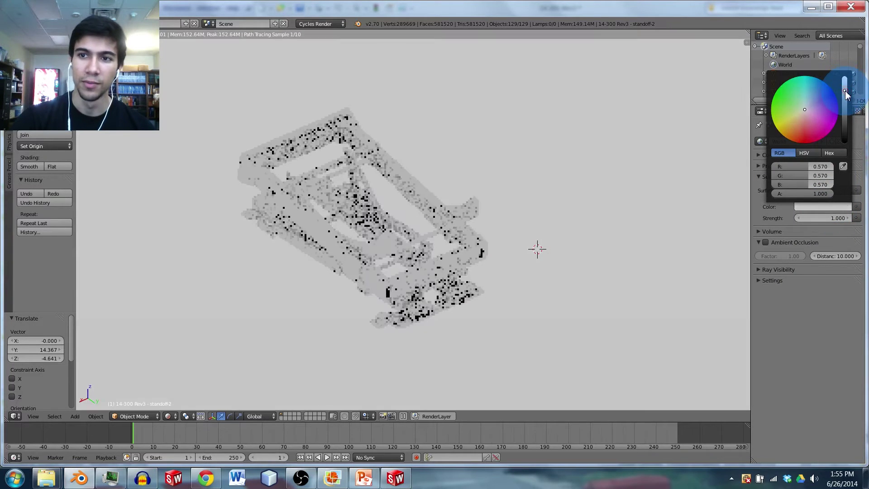
middle_drag(466, 194, 415, 210)
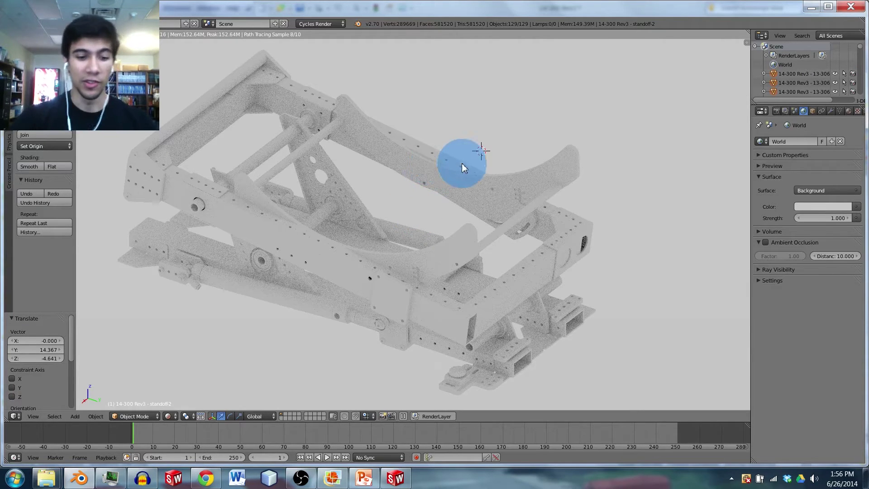
- Isolate a single frame beam in local view from wireframe display and show its material settings
key(z)
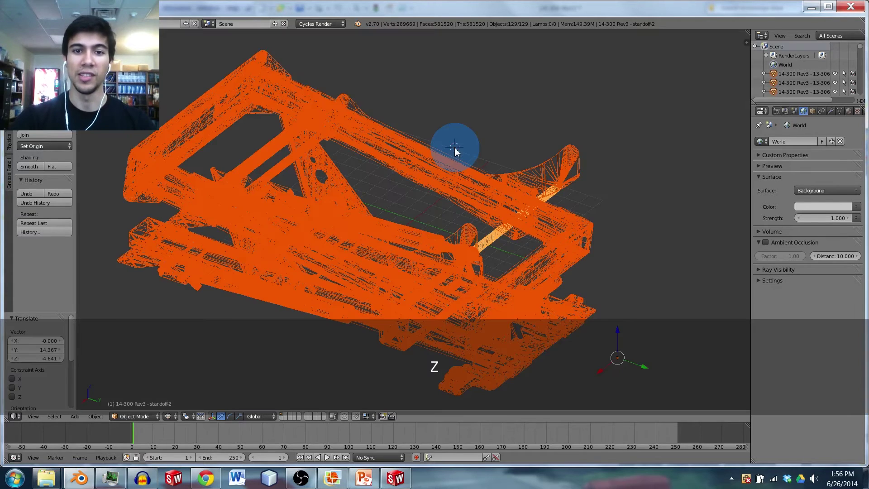
right_click(426, 146)
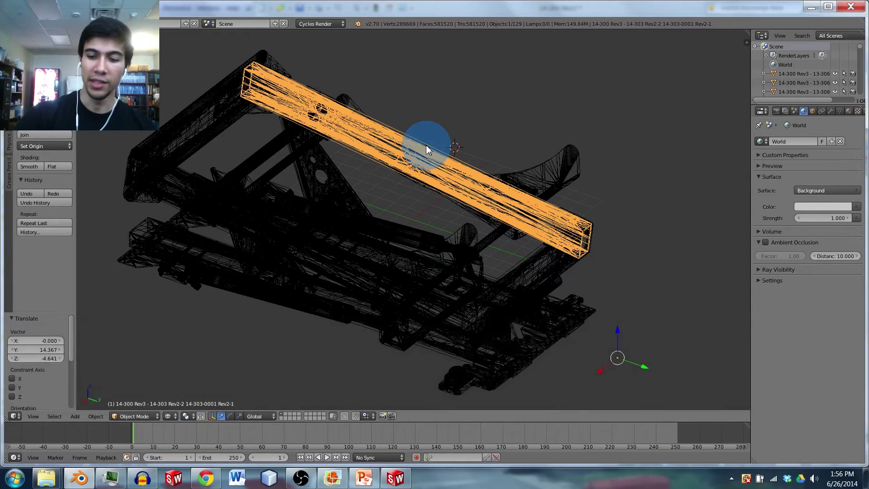
key(KP_Divide)
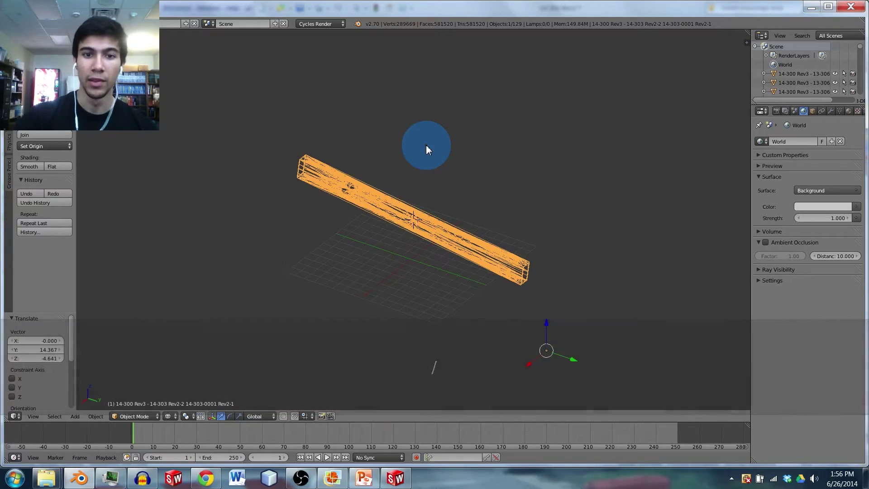
scroll(441, 213, up, 4)
mouse_move(442, 212)
middle_down()
mouse_move(429, 196)
mouse_move(419, 205)
mouse_move(432, 209)
middle_up()
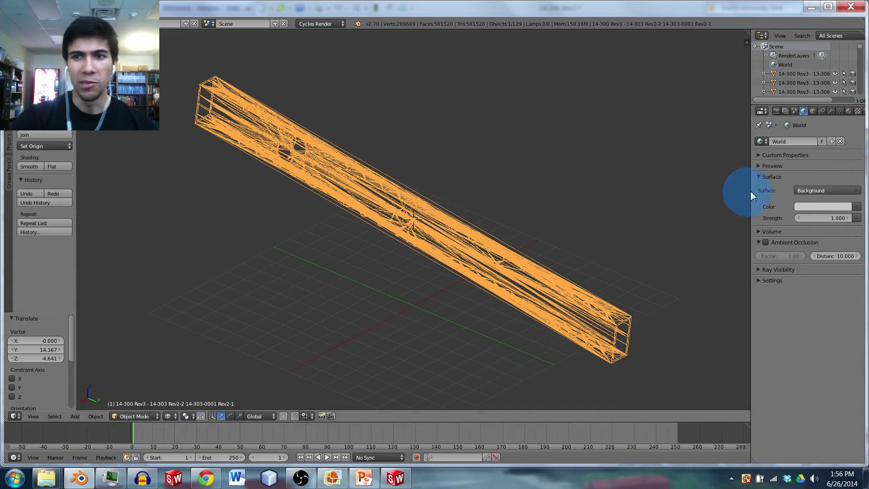
click(849, 111)
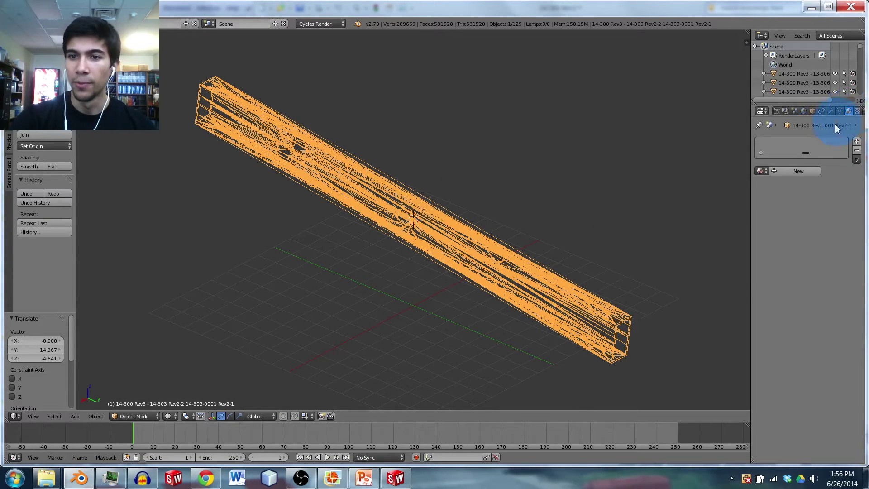
- Add a new material to the beam and turn the enlarged timeline area into a Node Editor
click(787, 170)
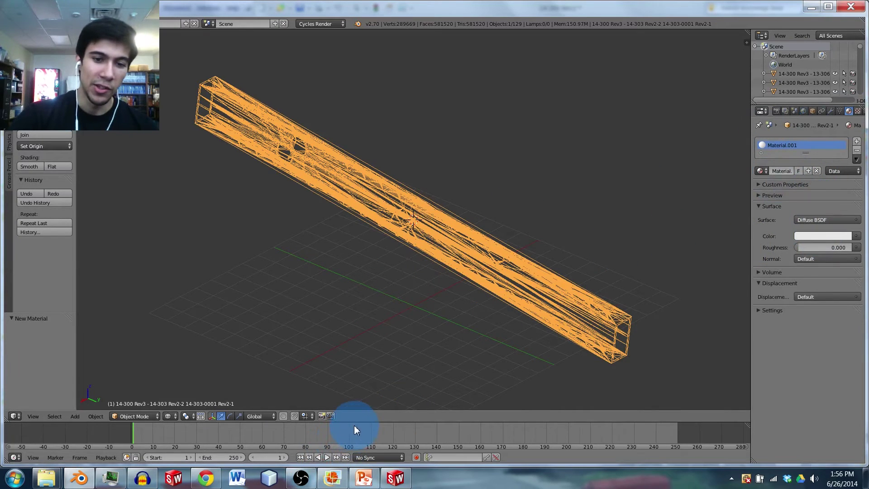
drag(354, 422, 366, 254)
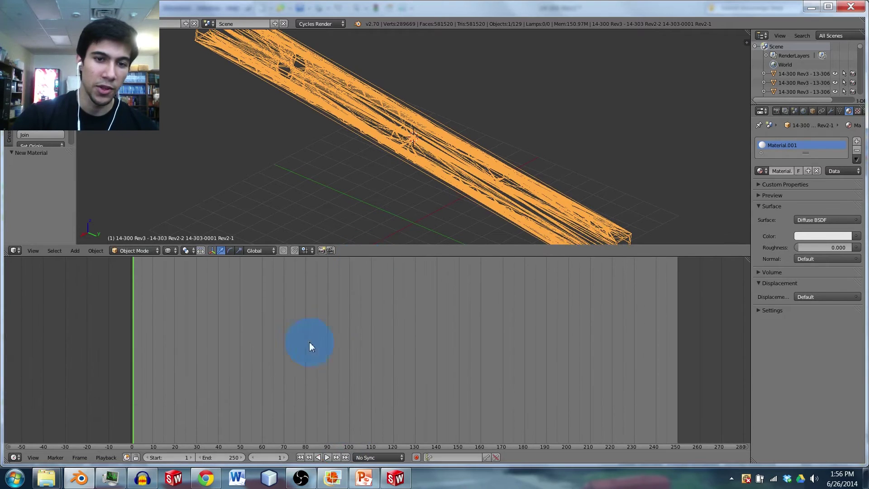
click(15, 457)
click(33, 347)
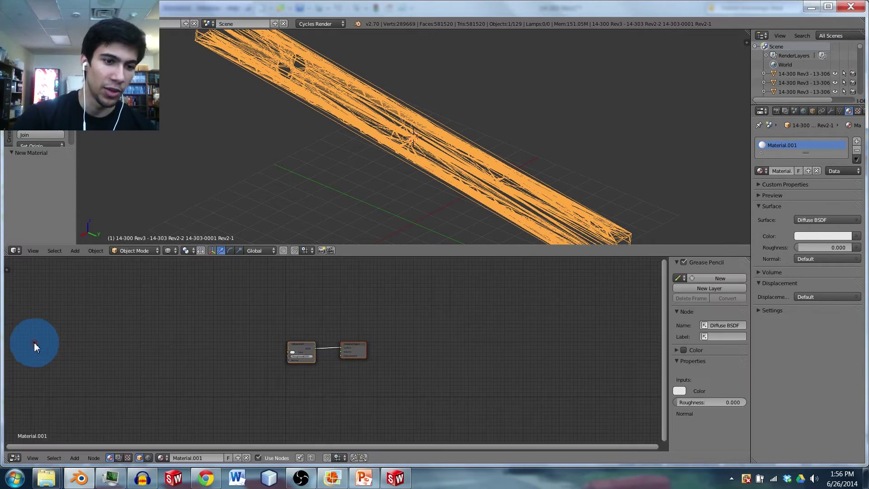
- Frame the shader nodes and move the Diffuse BSDF far left of the Material Output
middle_drag(262, 344, 301, 314)
scroll(318, 323, up, 3)
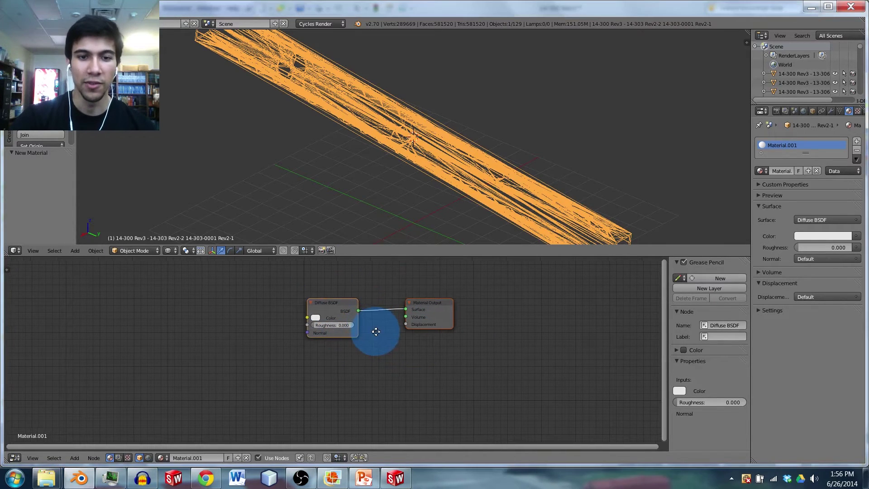
middle_drag(369, 345, 369, 354)
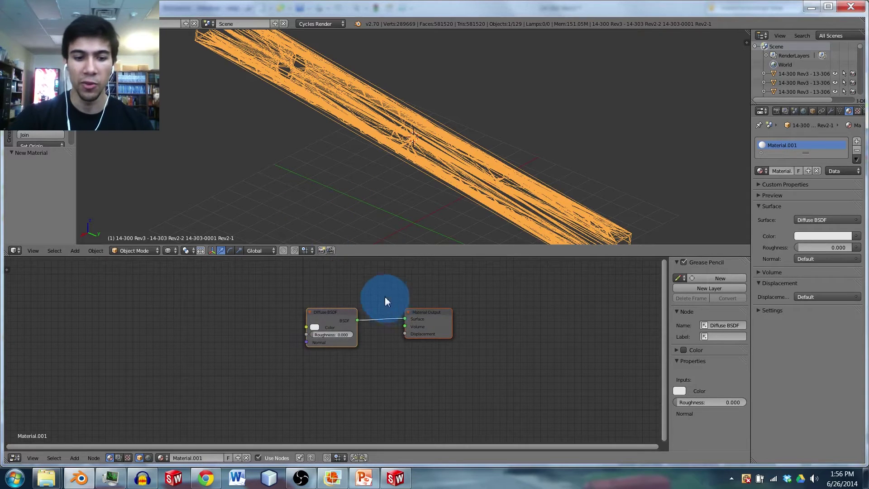
middle_drag(385, 298, 424, 311)
click(398, 314)
key(g)
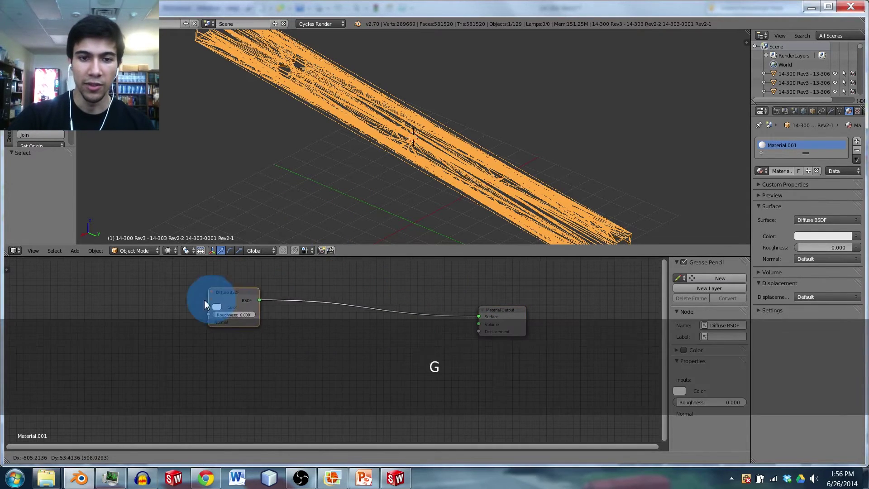
click(205, 299)
- Insert a Mix Shader onto the link between Diffuse BSDF and Material Output
key(shift+a)
mouse_move(266, 356)
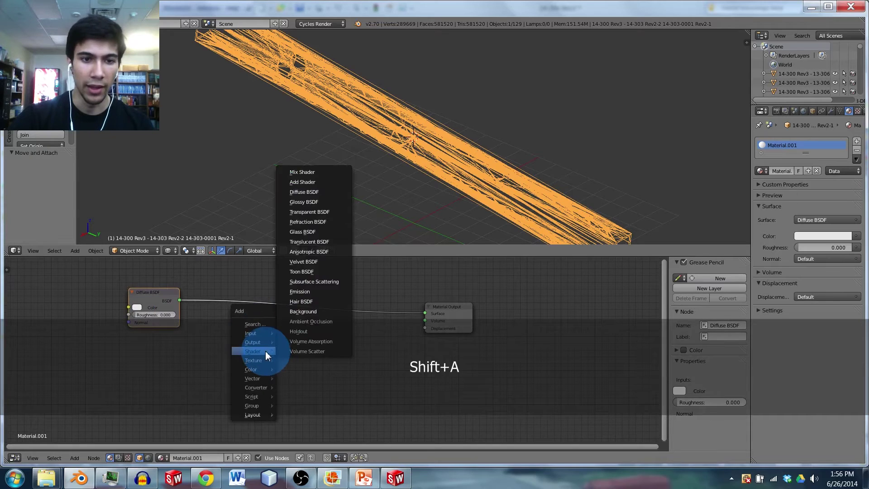
click(327, 172)
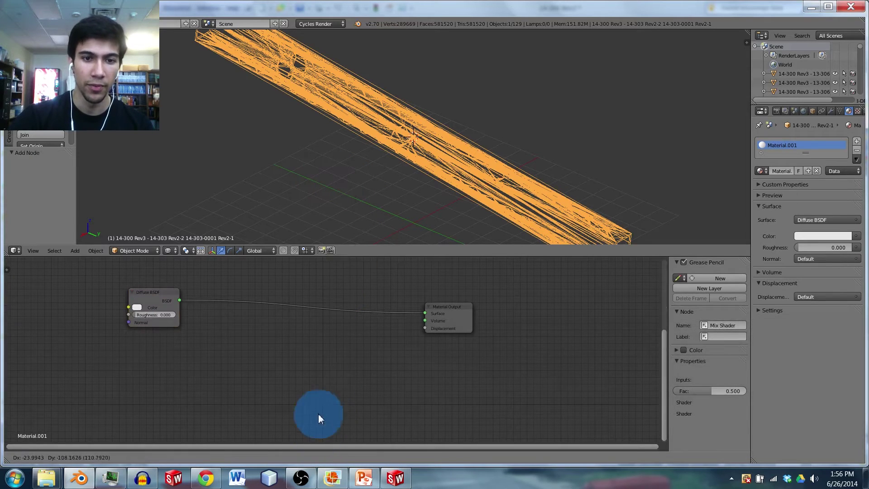
click(316, 289)
middle_drag(261, 322, 333, 310)
- Add a Glossy BSDF node below the other nodes
key(shift+a)
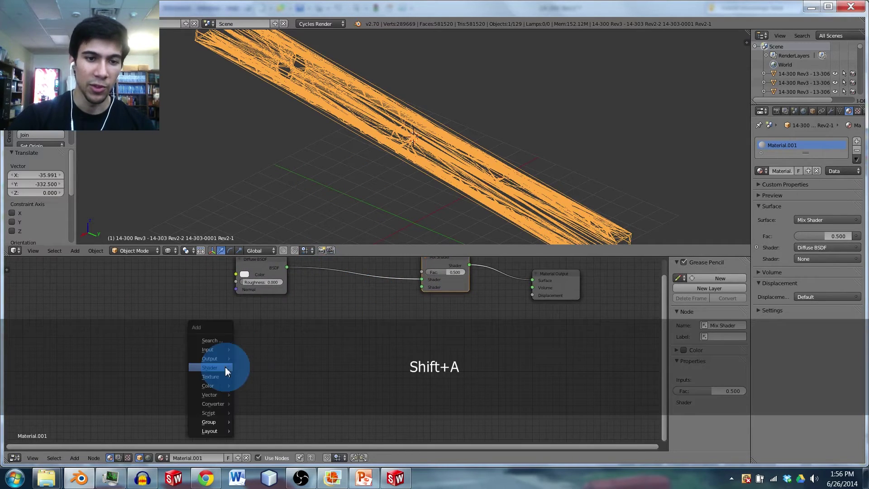
mouse_move(225, 366)
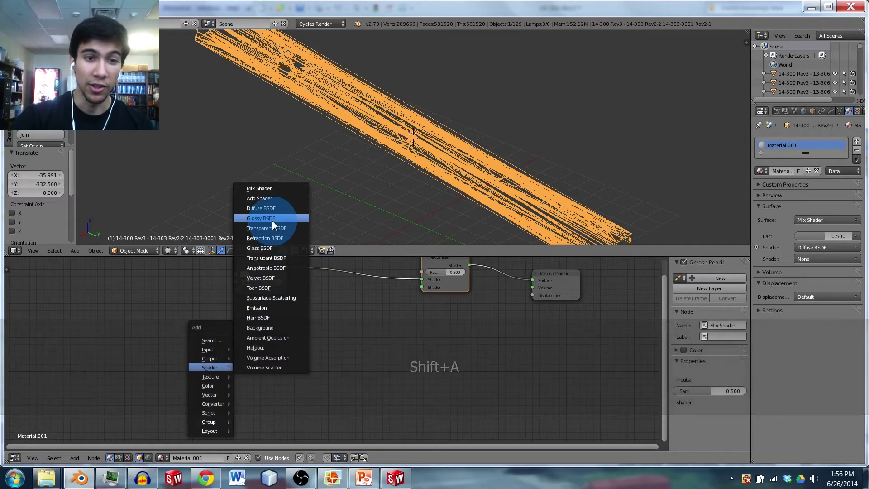
click(272, 221)
click(221, 357)
middle_drag(303, 332, 211, 402)
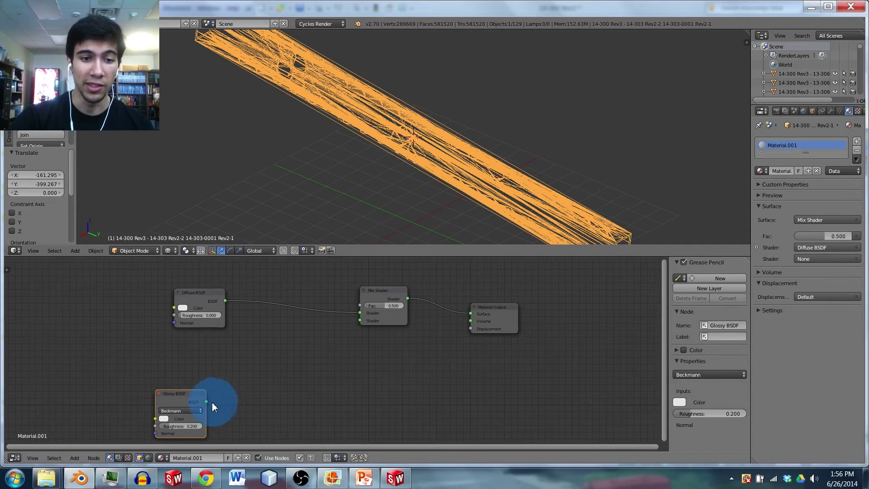
- Connect the Glossy BSDF output to the Mix Shader's second Shader input
drag(209, 402, 360, 319)
middle_drag(334, 304, 334, 326)
scroll(326, 308, down, 1)
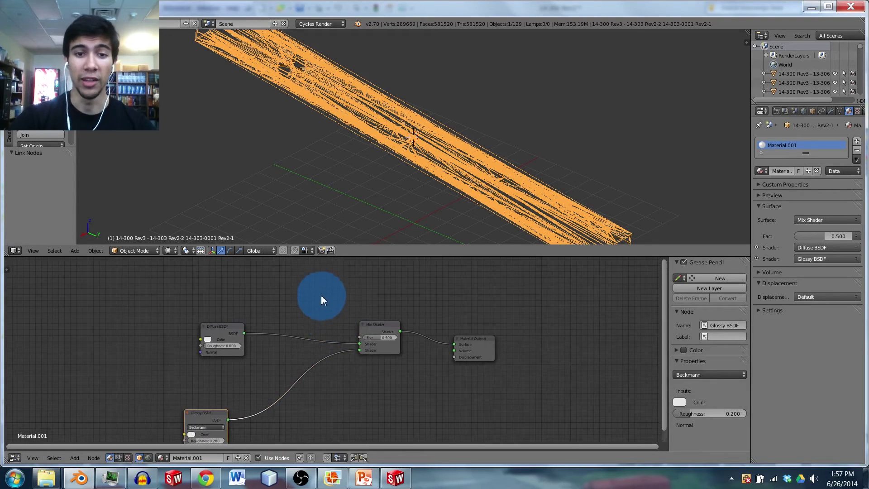
middle_drag(210, 304, 203, 314)
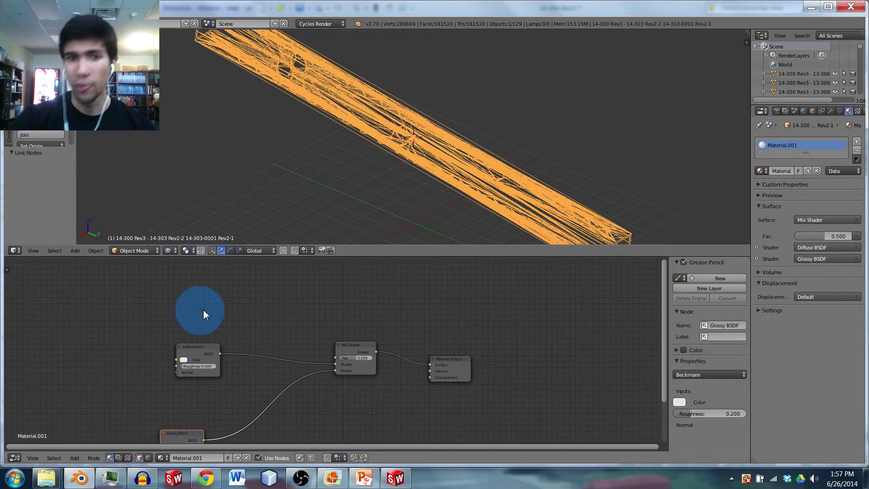
middle_drag(272, 309, 287, 311)
scroll(266, 302, down, 1)
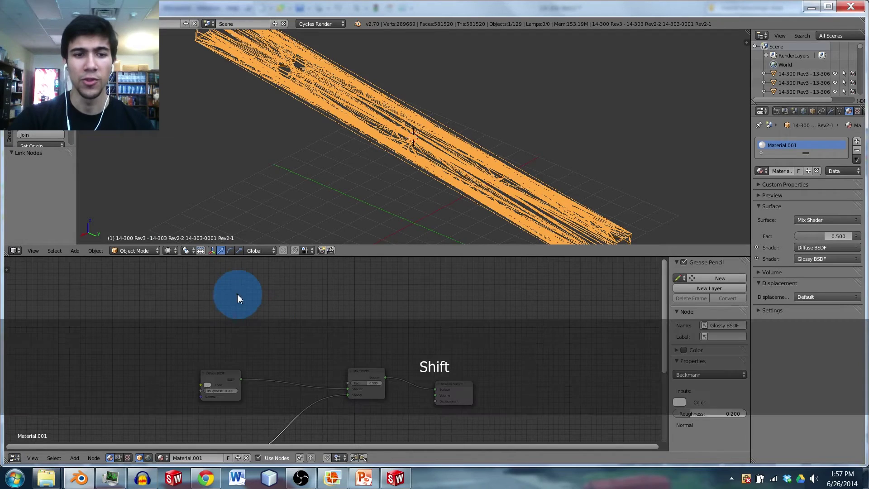
key(shift+a)
mouse_move(239, 299)
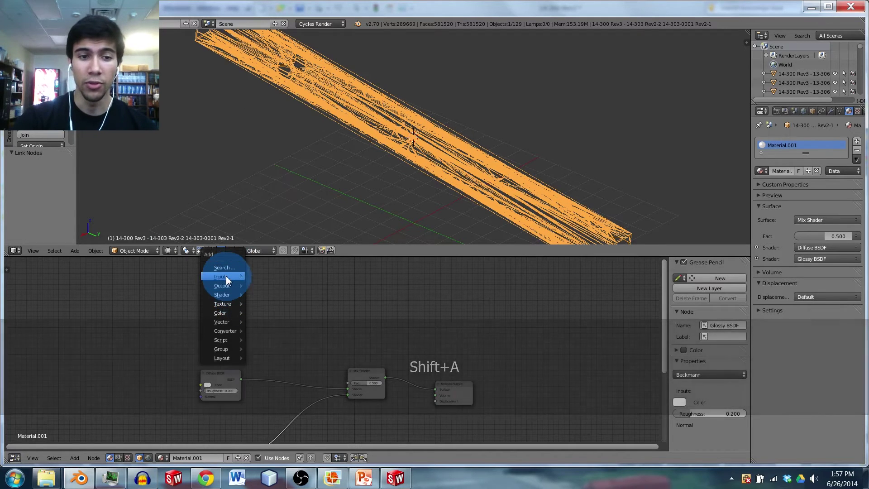
- Add a Fresnel node and wire its Fac output into the Mix Shader's Fac
mouse_move(224, 276)
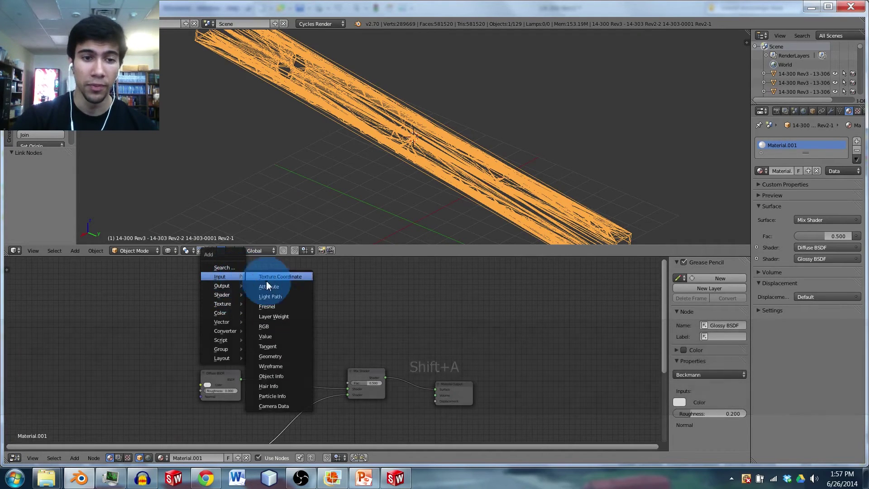
click(278, 304)
click(246, 314)
scroll(315, 312, up, 2)
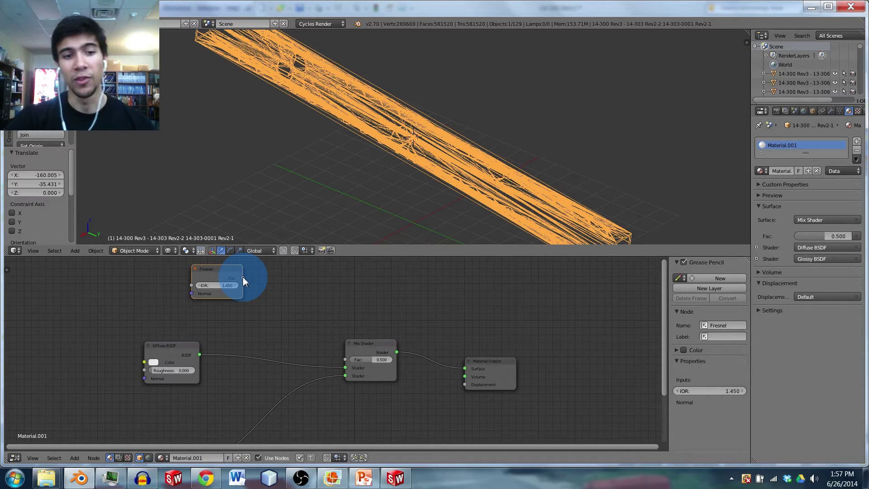
drag(311, 324, 346, 358)
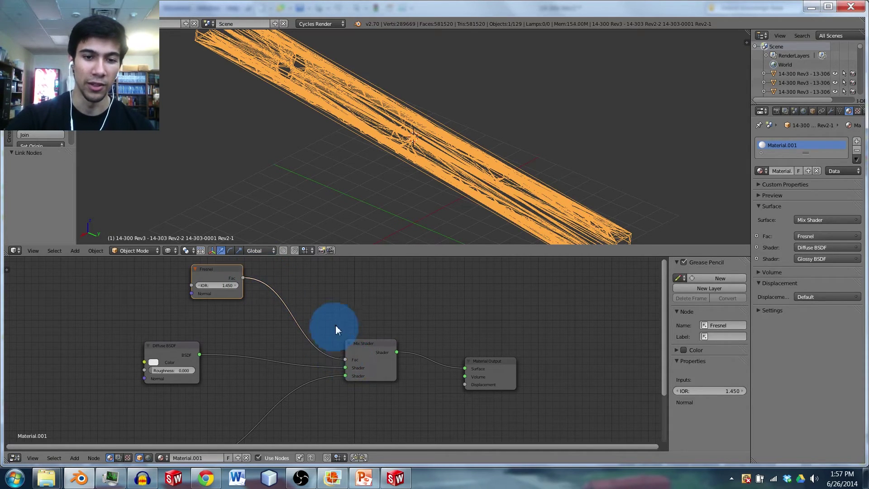
middle_drag(336, 325, 368, 345)
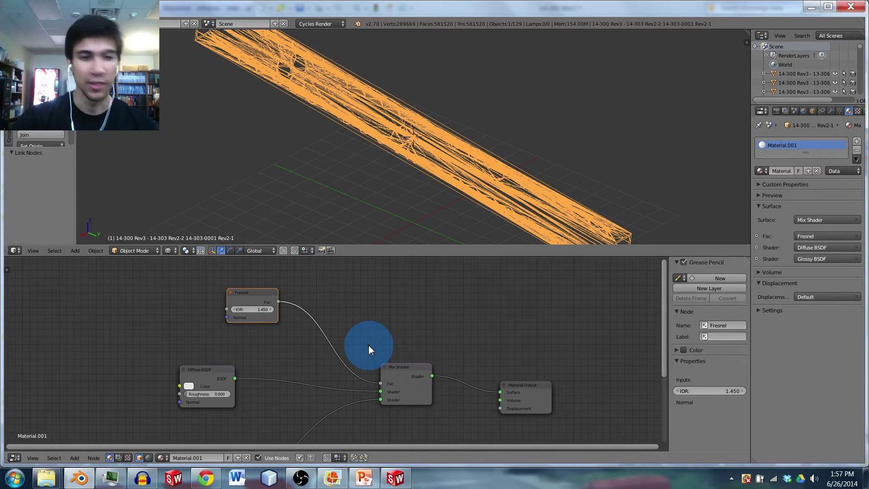
- Preview the beam in Rendered shading, then return to wireframe and leave local view
click(170, 250)
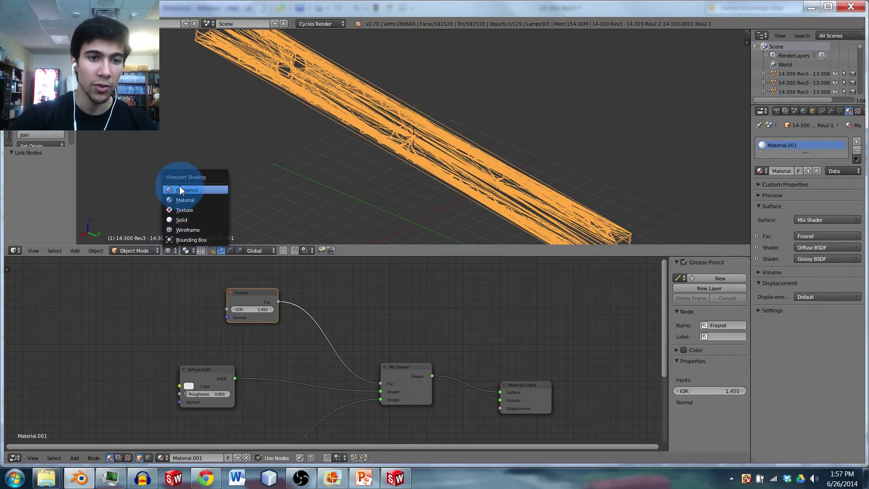
click(179, 186)
middle_drag(341, 140, 403, 145)
key(z)
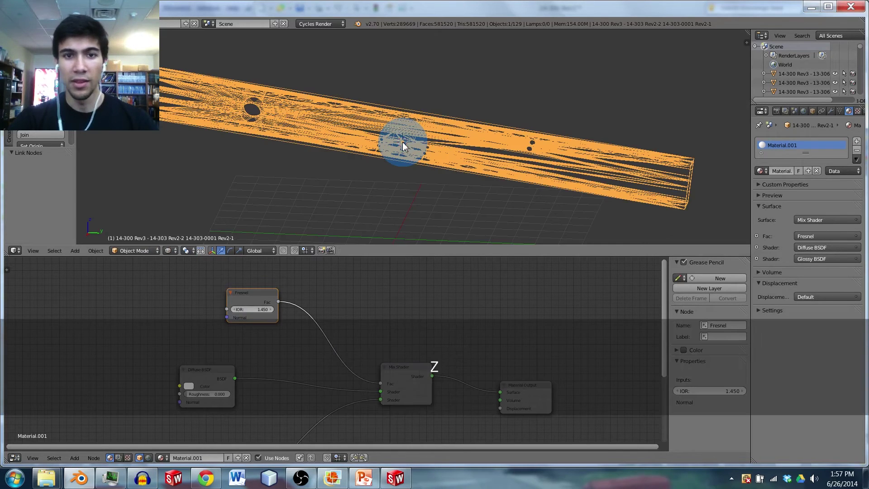
key(KP_Divide)
scroll(401, 142, down, 6)
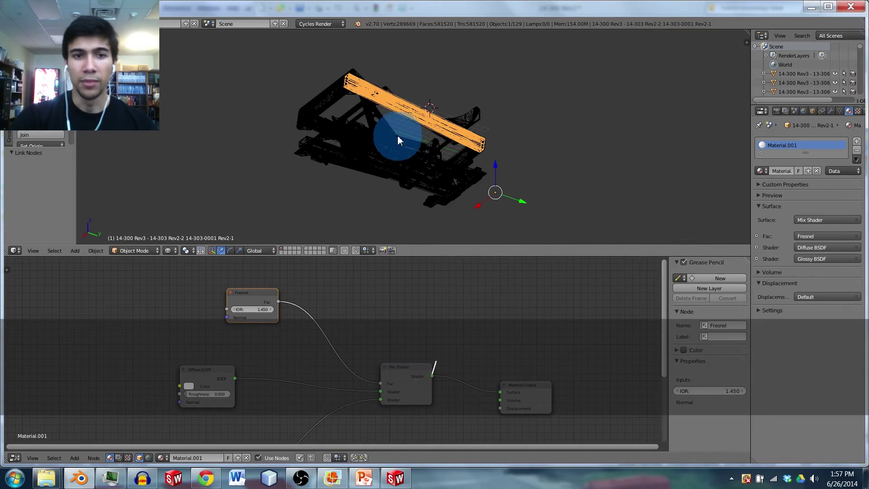
key(shift)
- In solid shading, shift-select four frame parts, including the Ball Cradle, with the Material.001 part active
right_click(343, 101)
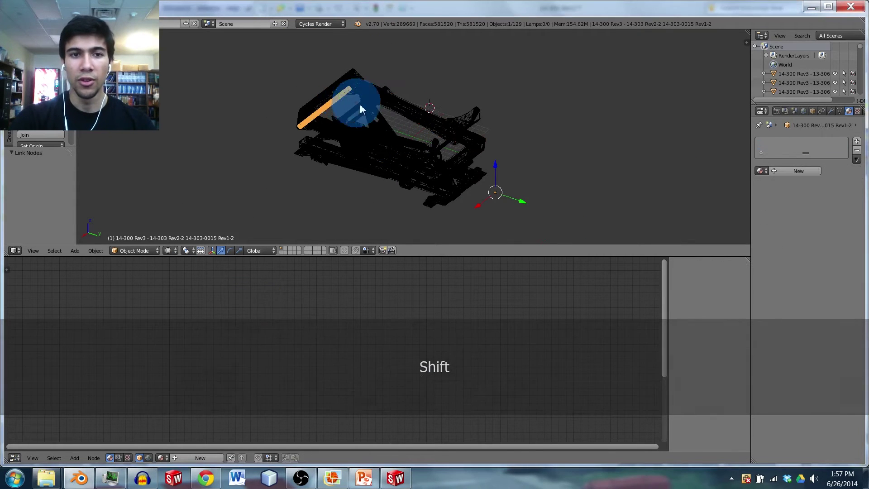
mouse_move(358, 87)
middle_down()
mouse_move(374, 128)
mouse_move(409, 155)
mouse_move(406, 148)
middle_up()
key(z)
scroll(388, 114, up, 4)
key(shift)
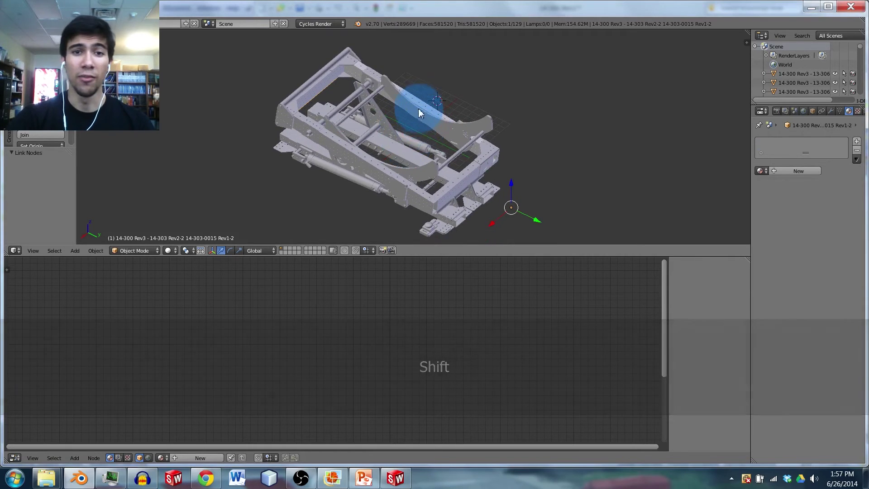
right_click(359, 151)
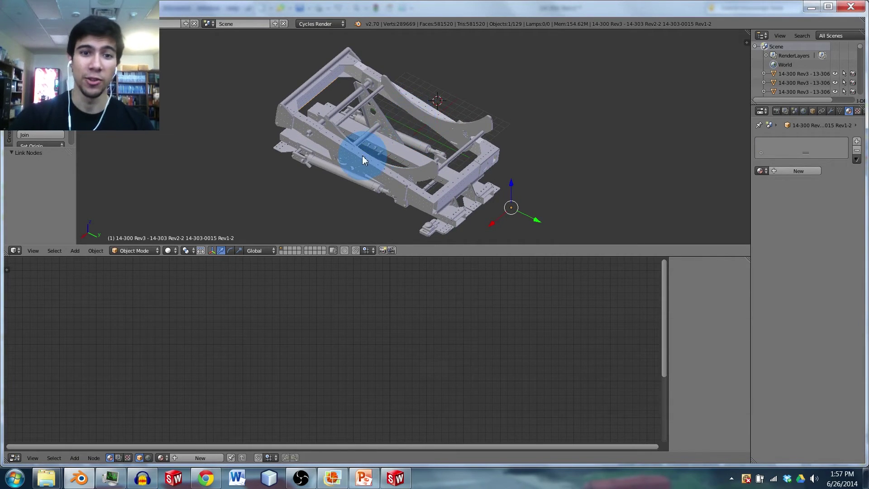
right_click(454, 194)
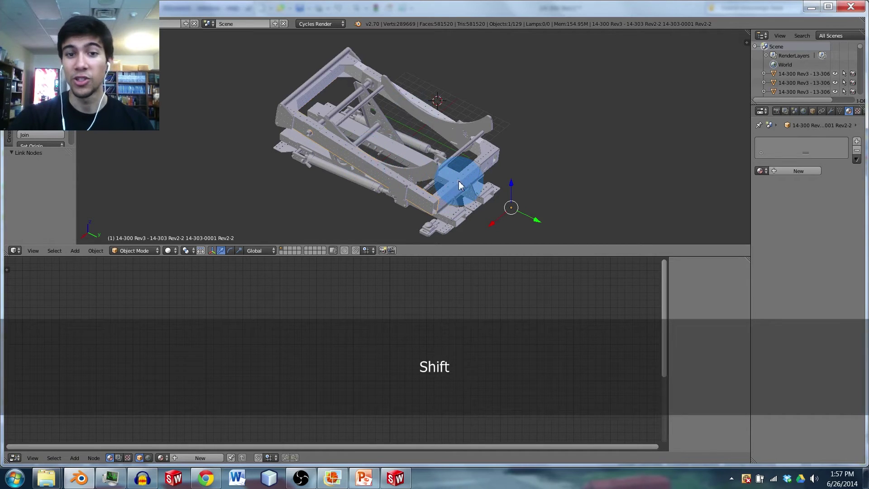
shift+right_click(406, 104)
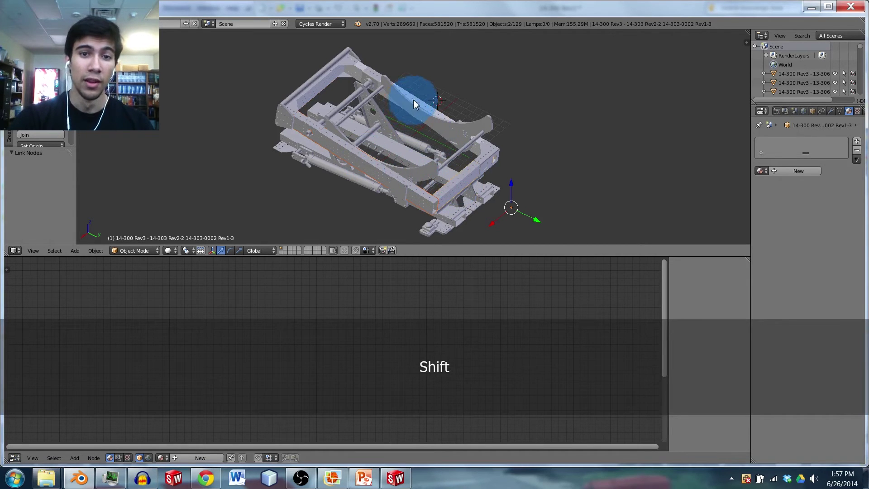
shift+right_click(414, 102)
shift+right_click(417, 104)
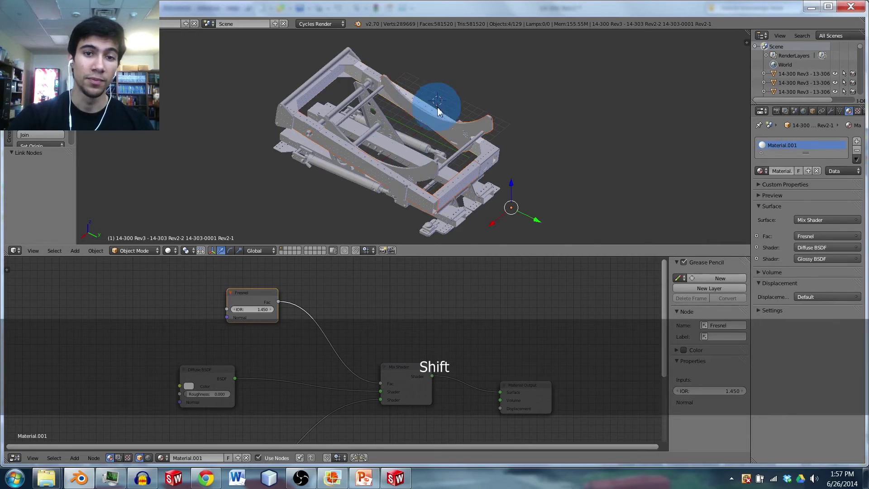
scroll(469, 112, up, 5)
middle_drag(438, 126, 414, 121)
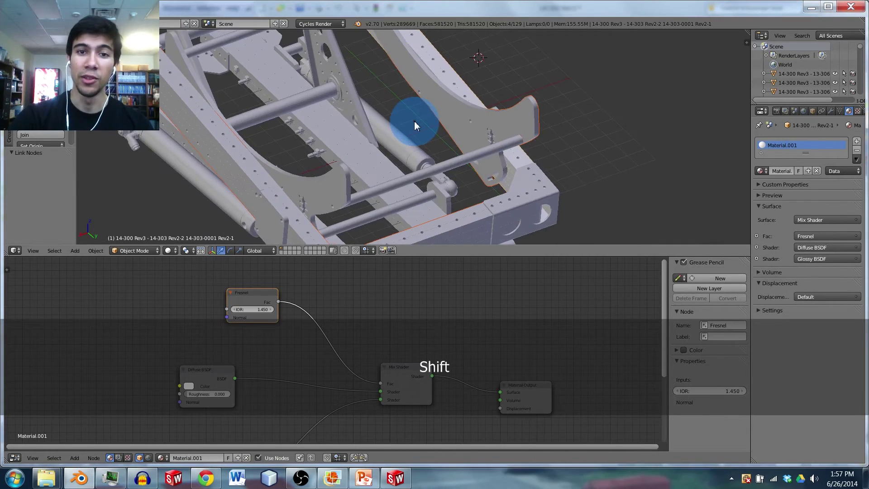
- Link the active part's Material.001 to all selected parts via Ctrl+L > Materials
key(ctrl+l)
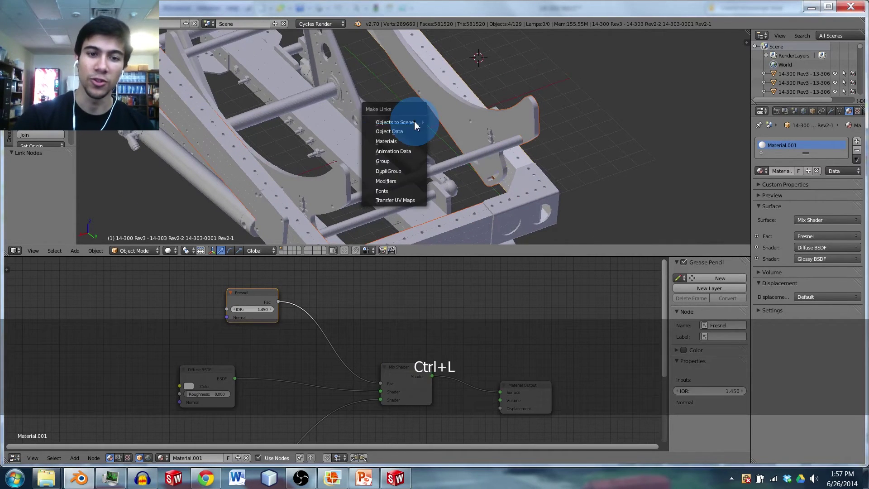
click(394, 141)
scroll(421, 102, down, 5)
middle_drag(388, 139, 436, 128)
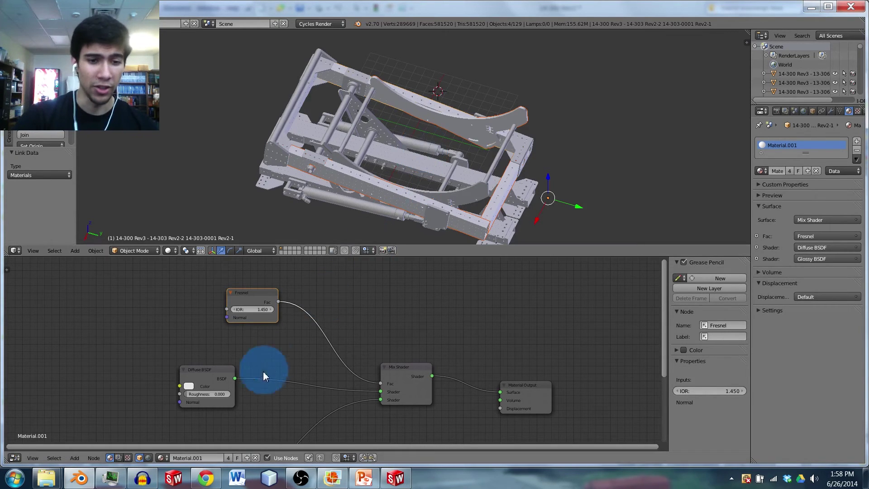
click(207, 476)
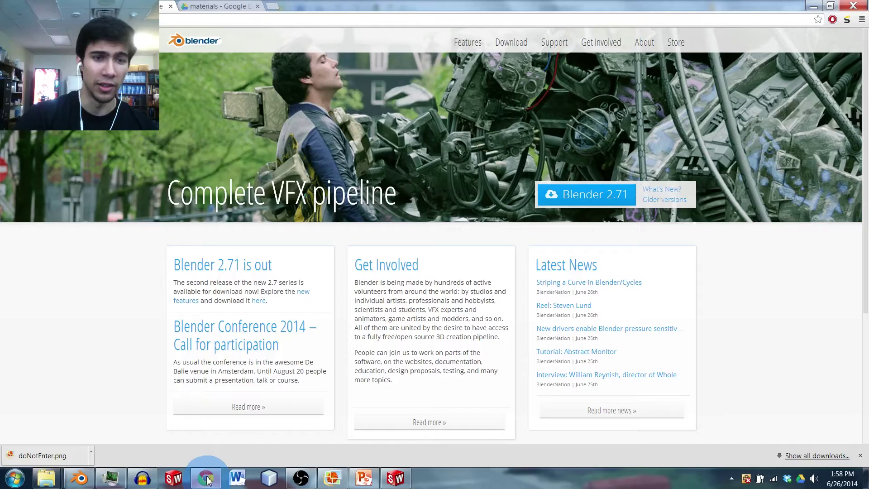
click(213, 6)
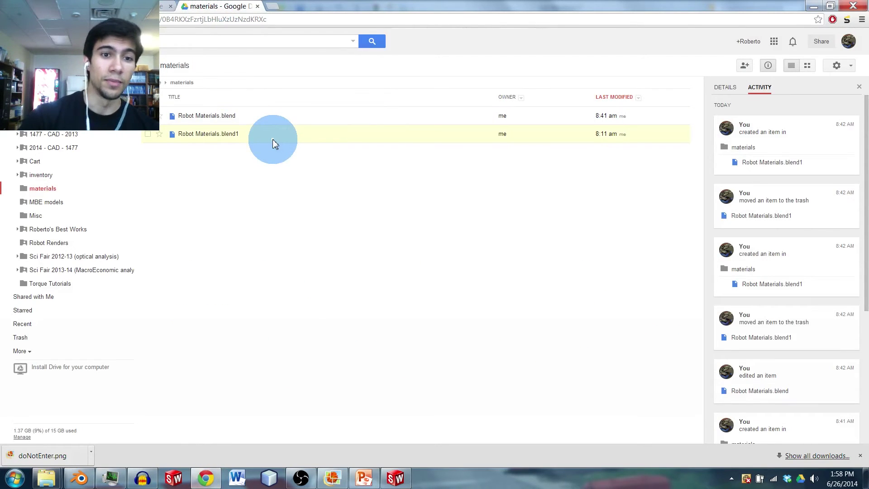
click(182, 129)
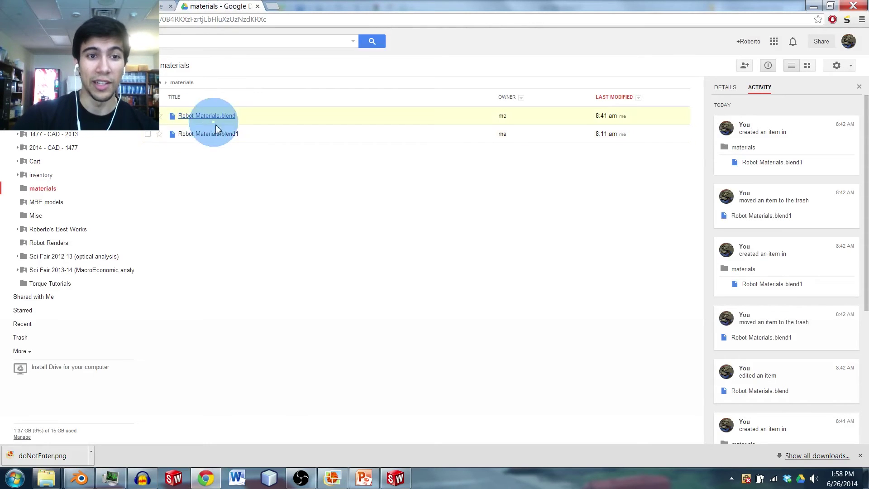
click(199, 149)
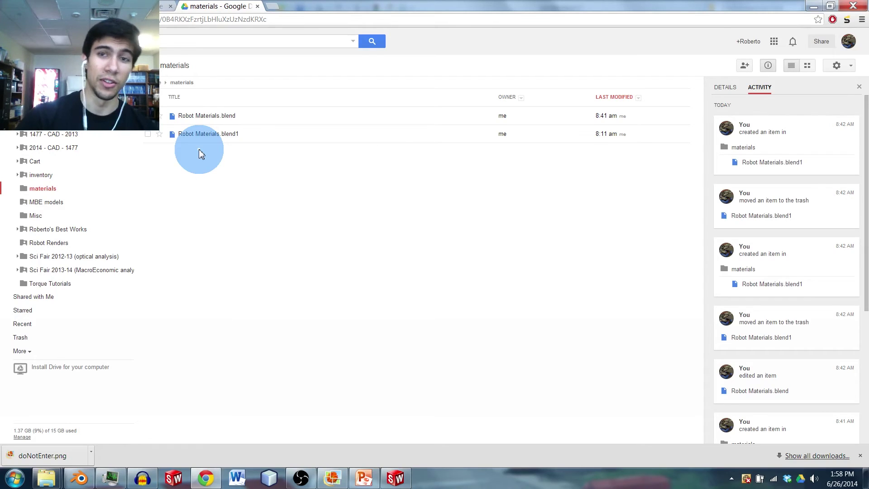
click(522, 130)
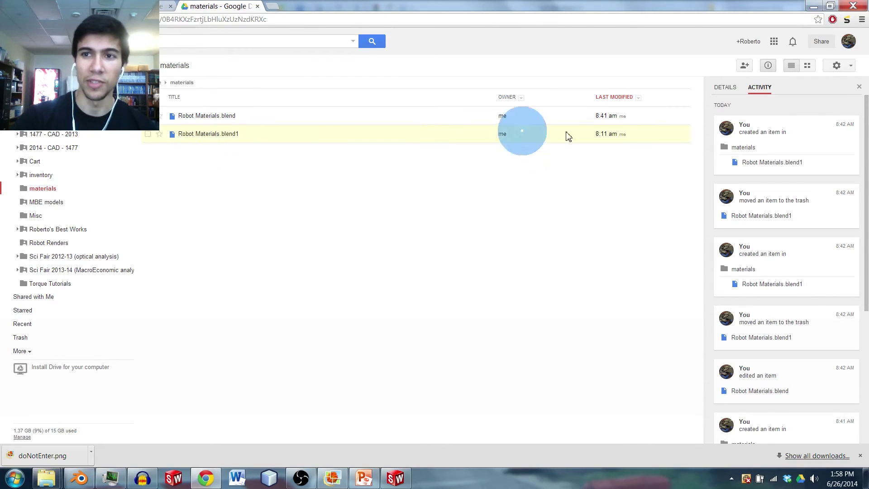
click(813, 6)
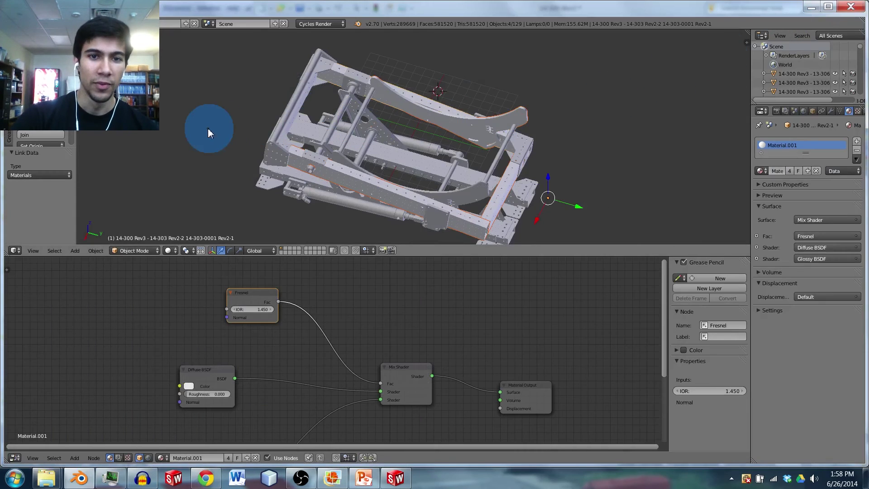
- Append all materials from Google Drive\materials\Robot Materials.blend into the catapult scene
click(207, 128)
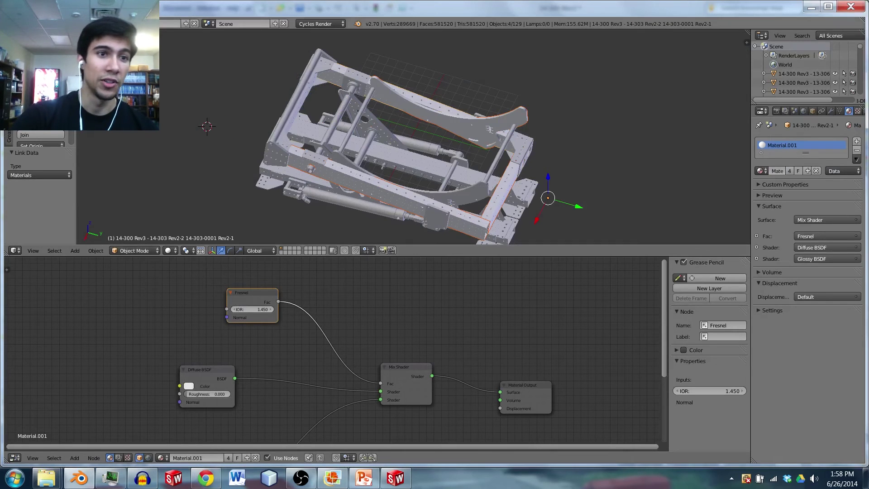
click(28, 23)
click(70, 167)
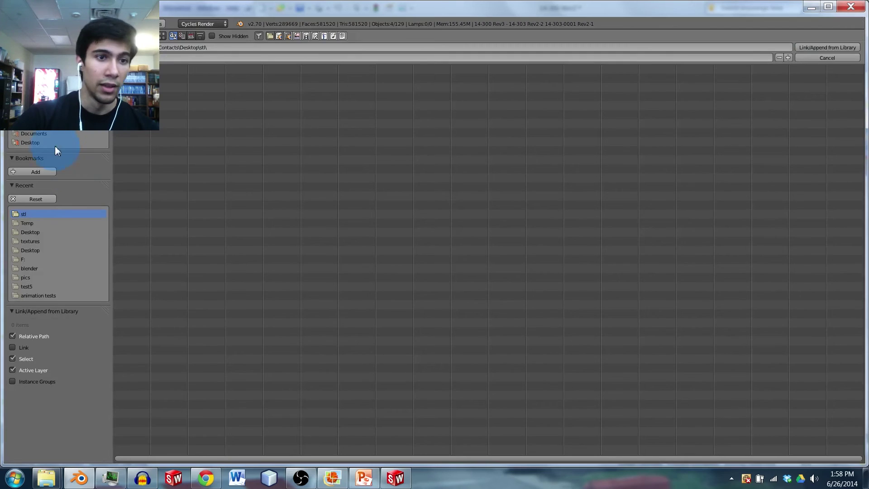
click(33, 133)
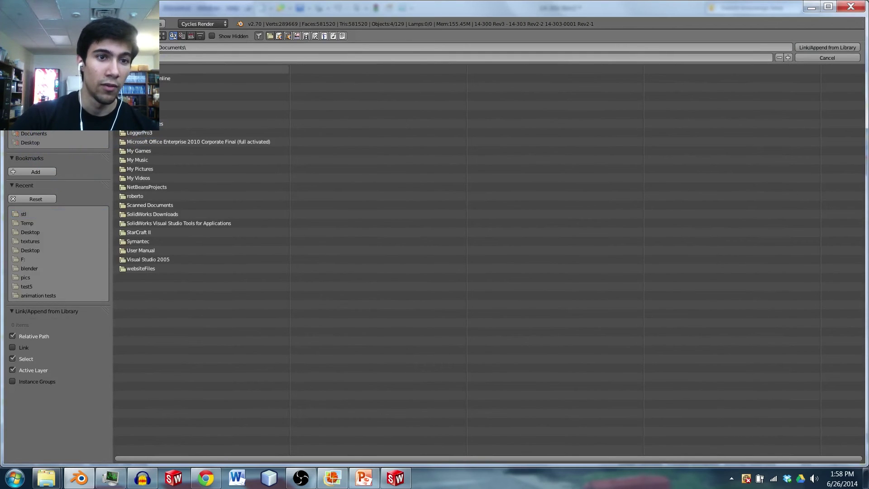
click(138, 69)
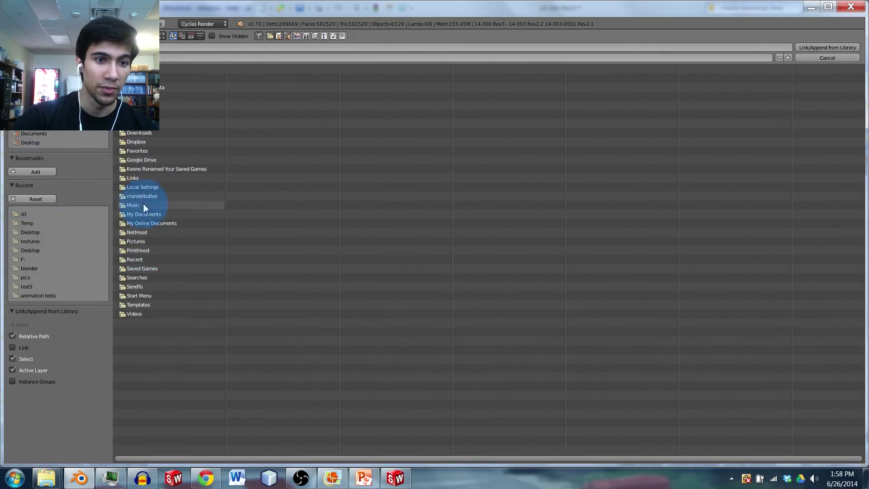
click(143, 160)
click(138, 134)
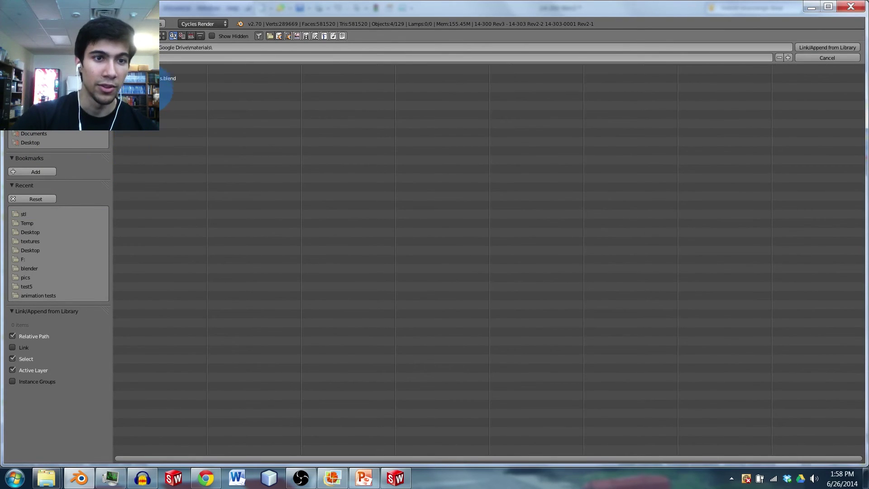
click(167, 78)
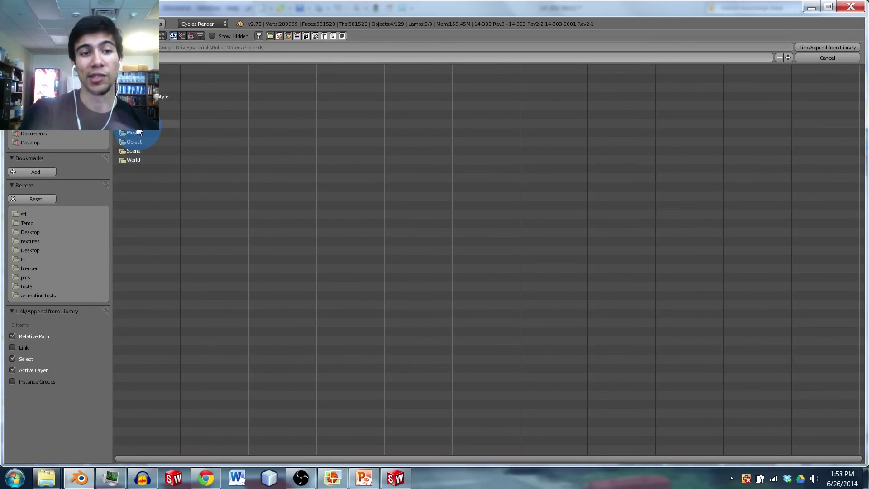
click(138, 128)
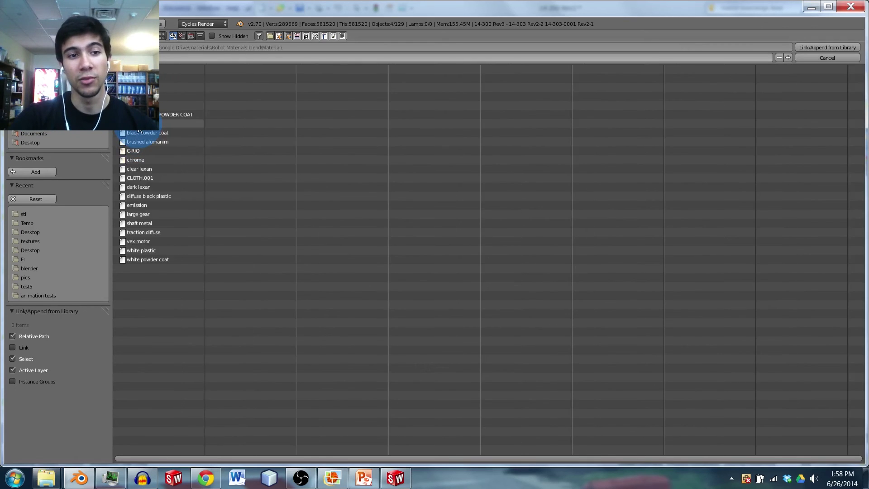
key(a)
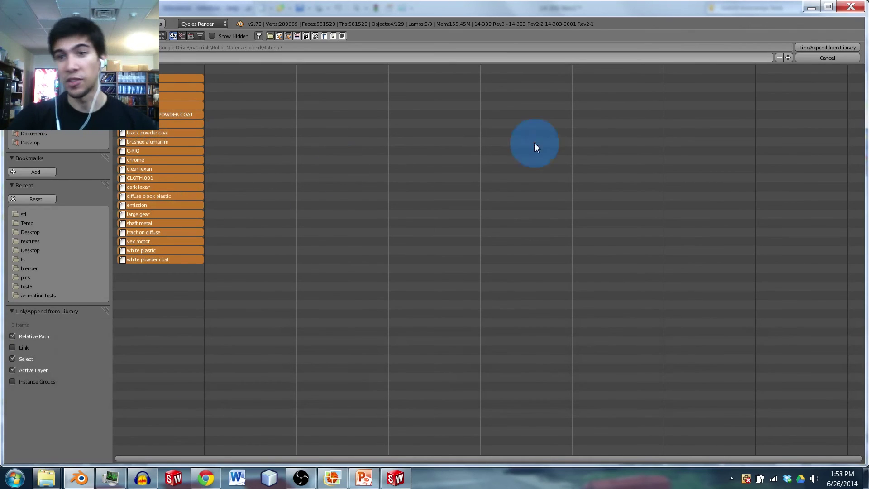
click(804, 48)
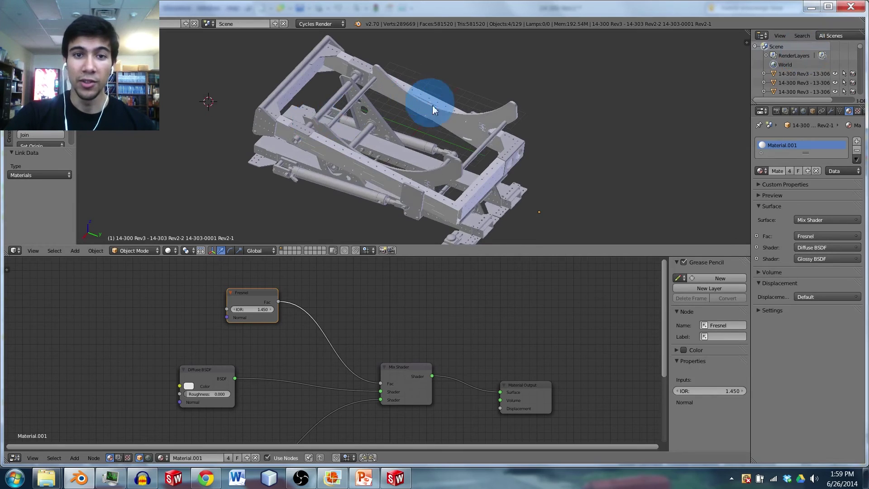
- Select both ball cradle pieces and assign clear lexan to the active one
right_click(464, 129)
shift+right_click(433, 177)
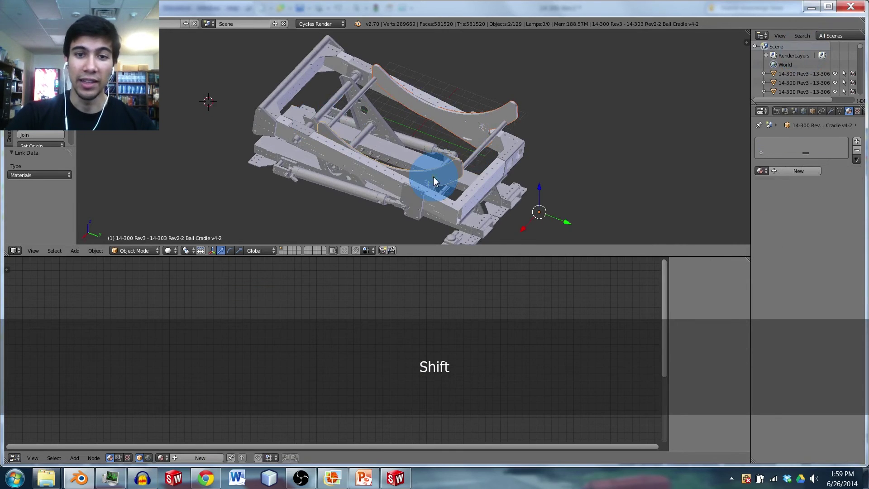
click(764, 170)
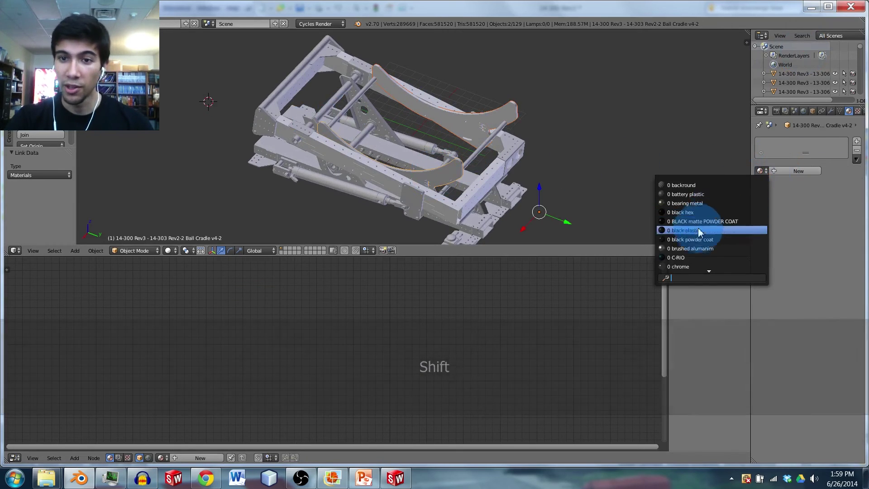
scroll(706, 263, down, 5)
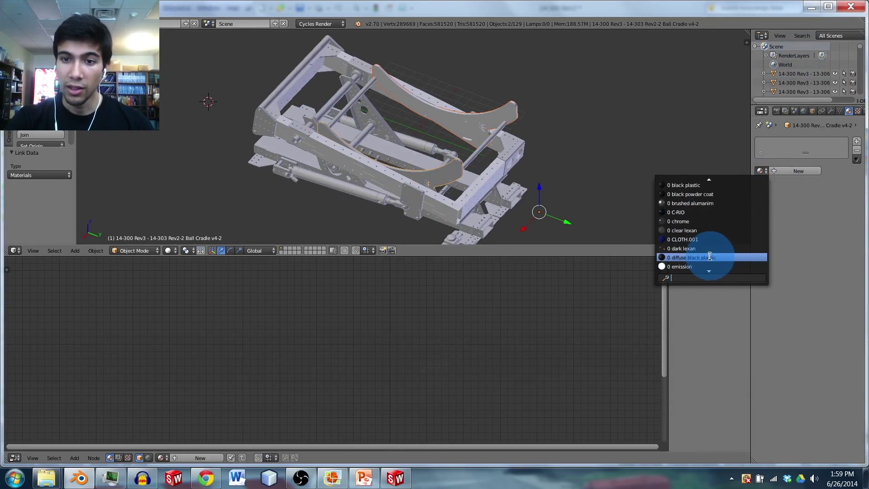
click(697, 239)
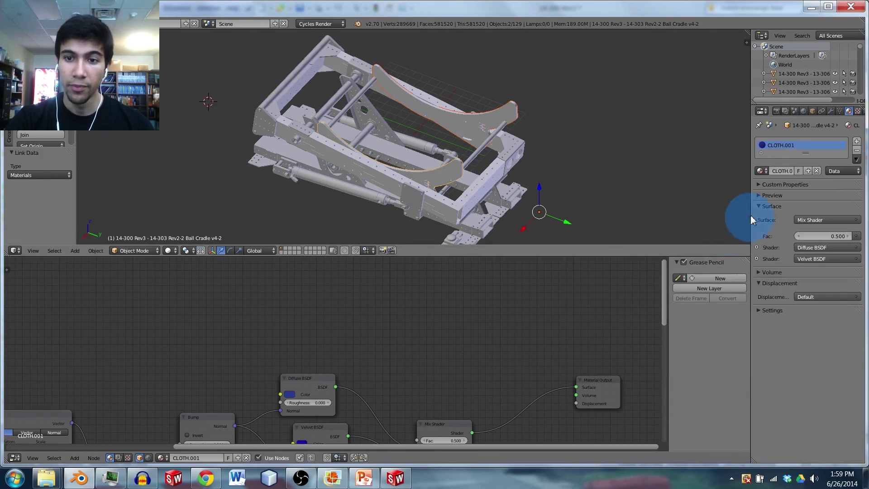
click(760, 171)
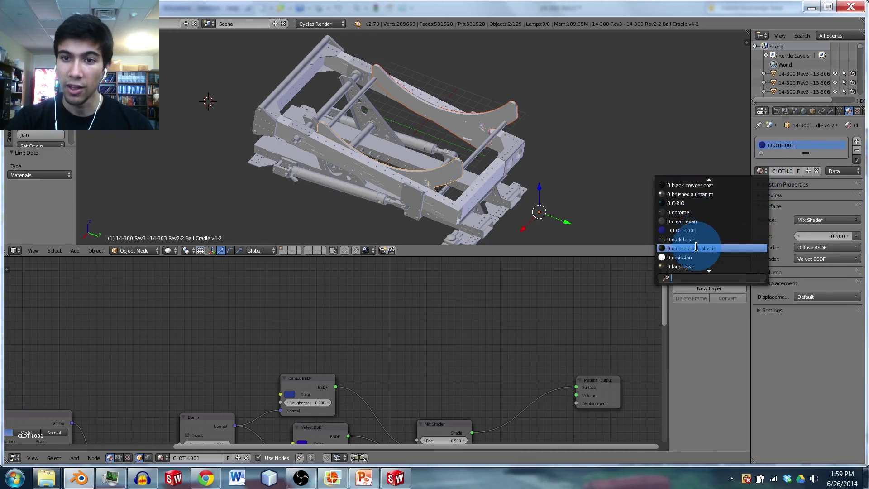
click(690, 221)
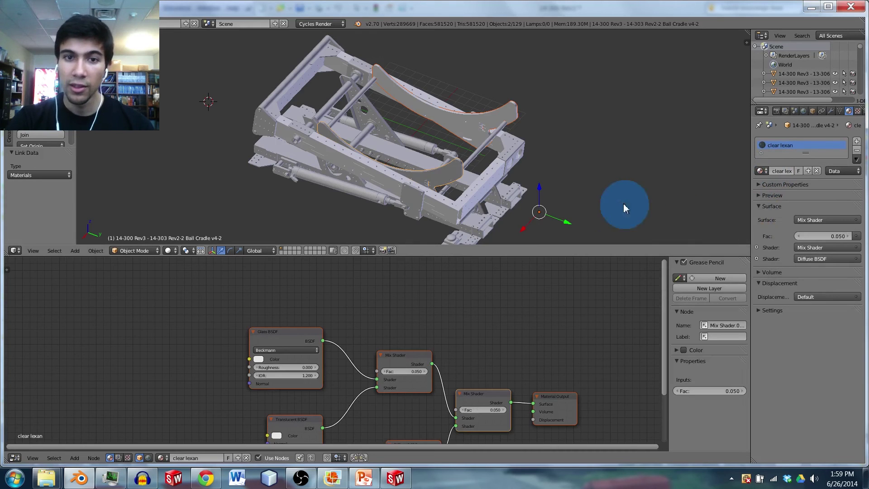
- Link clear lexan to the other cradle piece with Ctrl+L > Materials
key(ctrl+l)
click(559, 173)
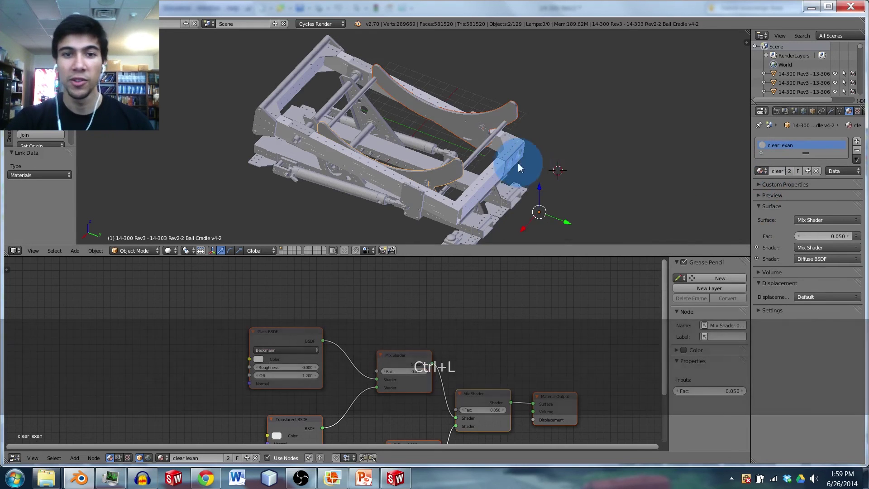
middle_drag(517, 167, 487, 154)
click(176, 250)
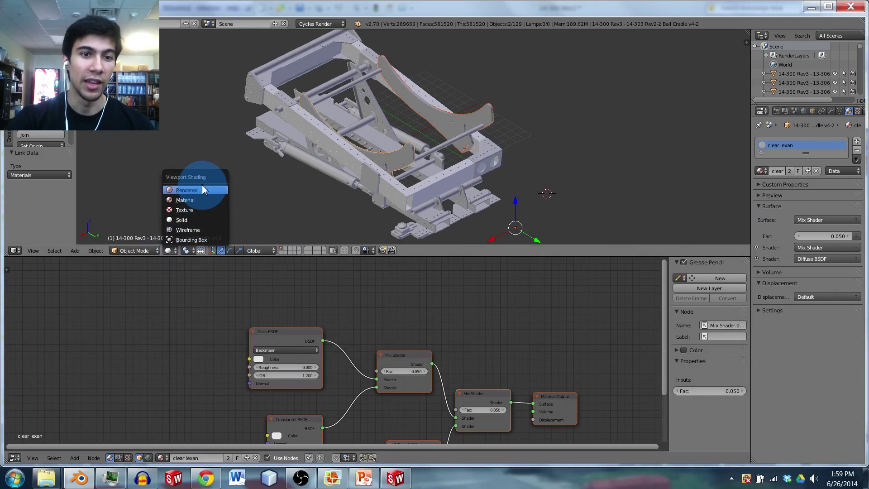
- Inspect the clear Lexan cradles in a Cycles rendered preview, switch to wireframe, then bring up Photo Viewer
click(202, 189)
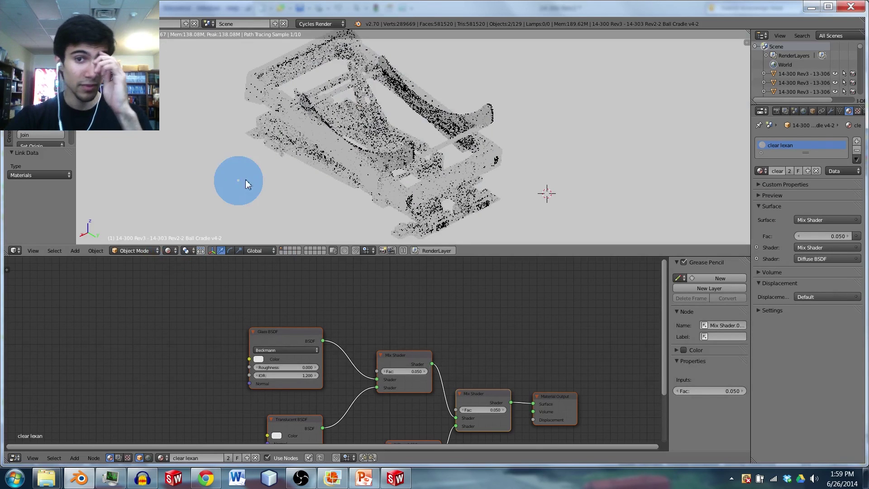
right_click(502, 101)
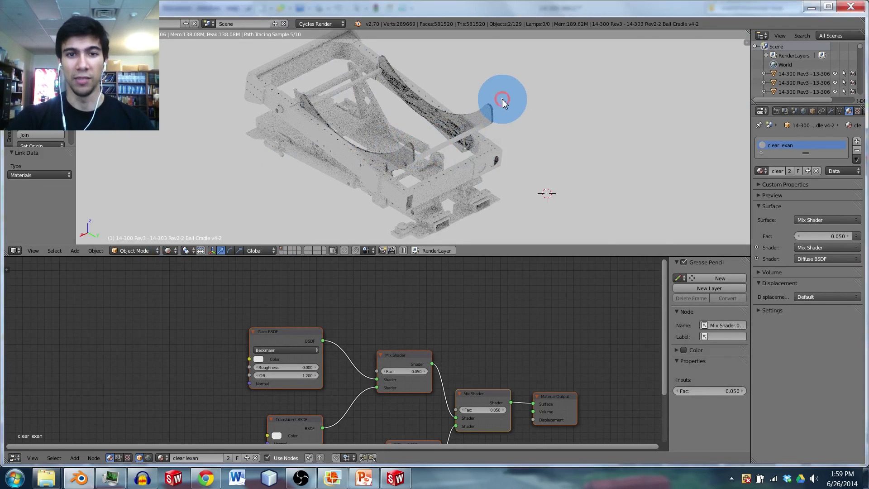
click(406, 138)
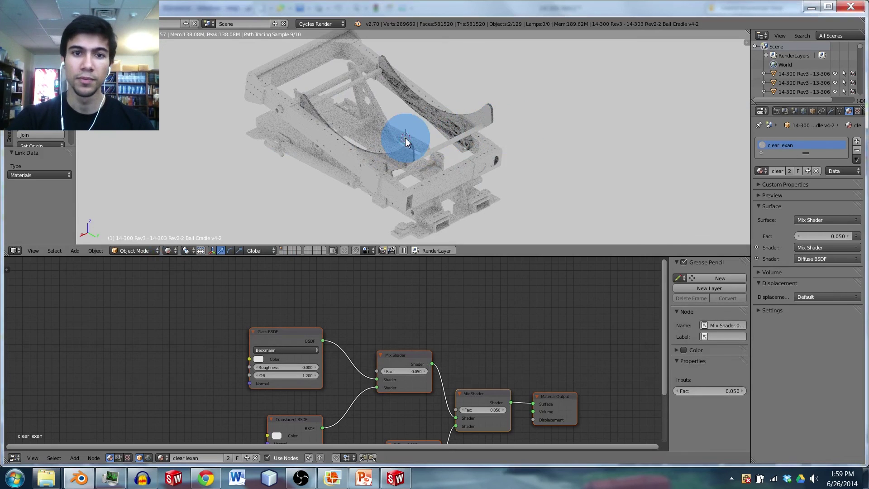
mouse_move(405, 138)
middle_down()
mouse_move(430, 153)
mouse_move(396, 131)
middle_up()
key(z)
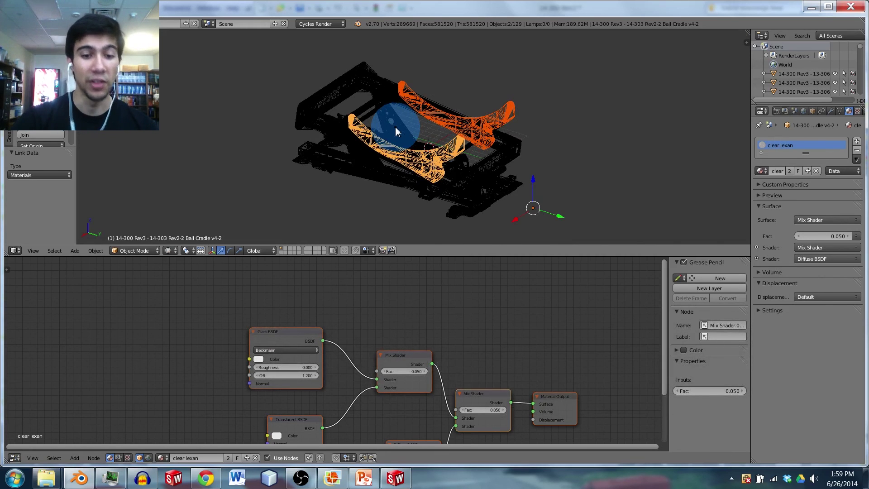
click(332, 478)
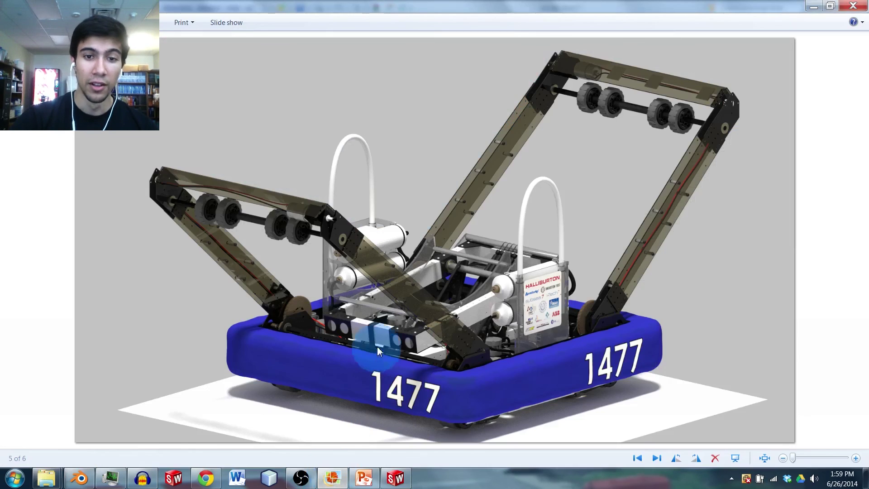
- Step back to the previous robot render in Windows Photo Viewer
key(Left)
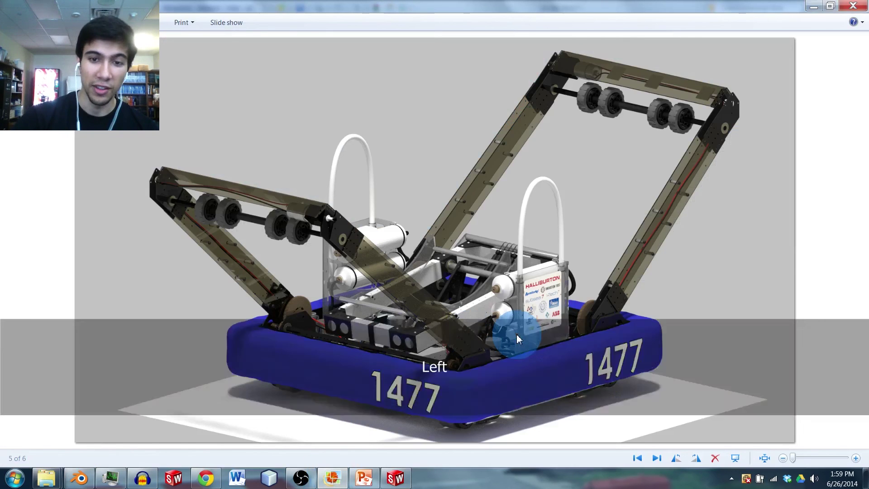